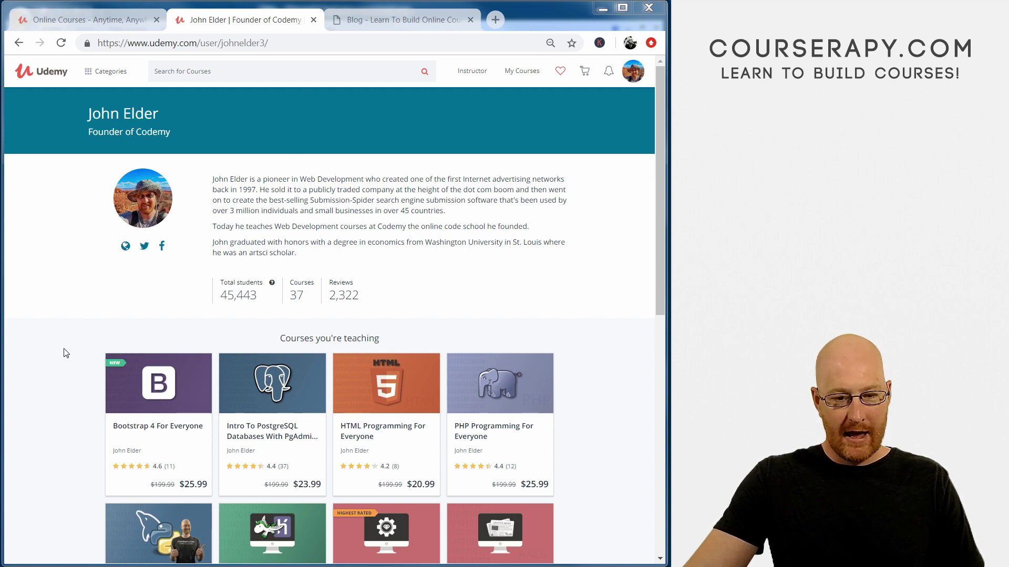
scroll(67, 349, "down", 2)
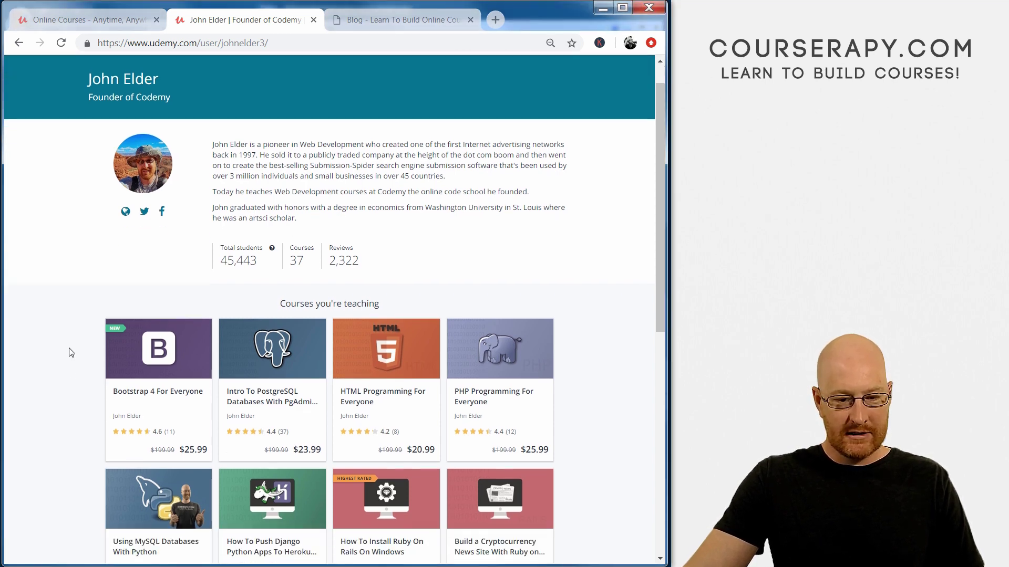
scroll(67, 348, "down", 2)
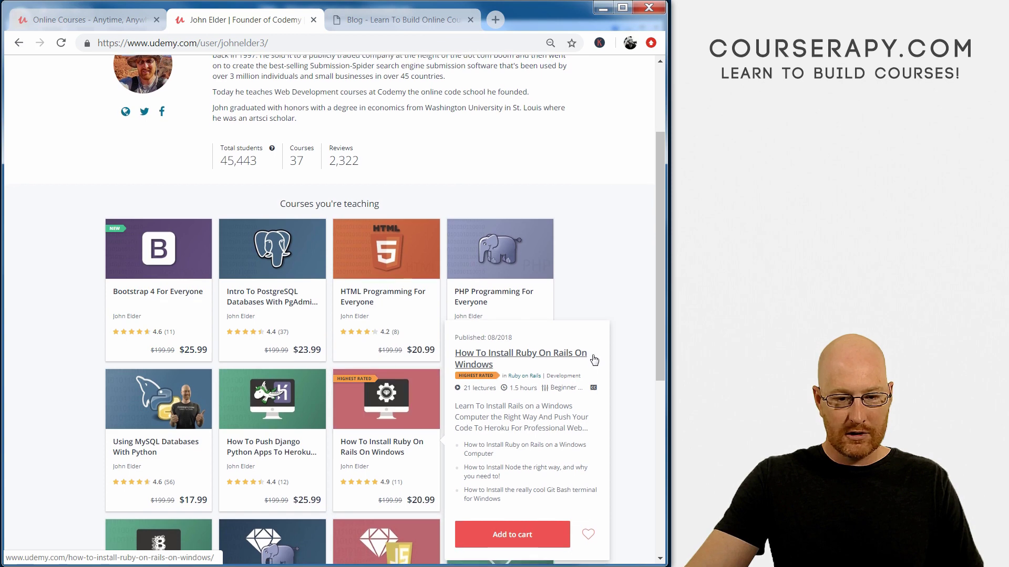
scroll(516, 473, "down", 3)
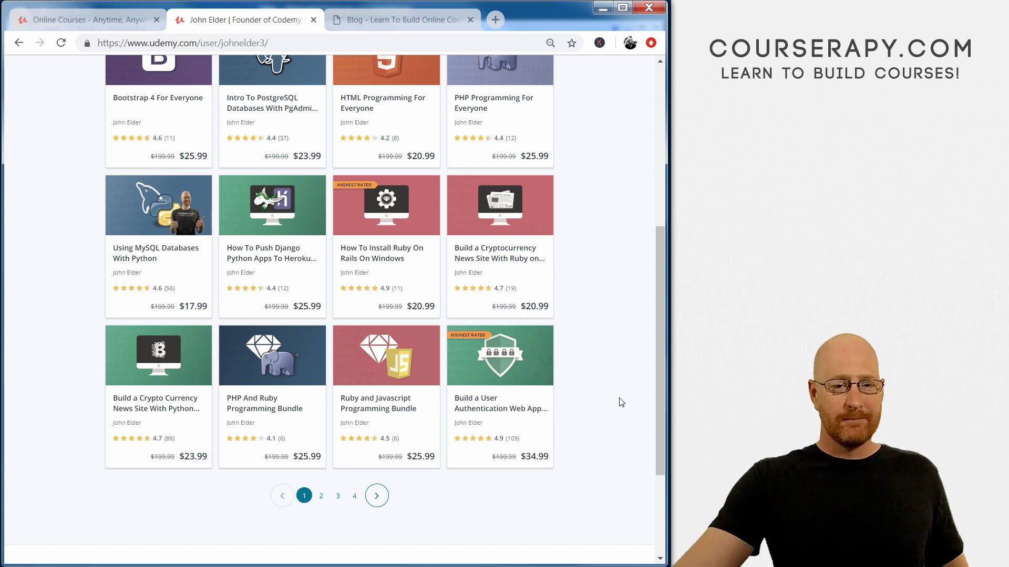
scroll(489, 449, "up", 10)
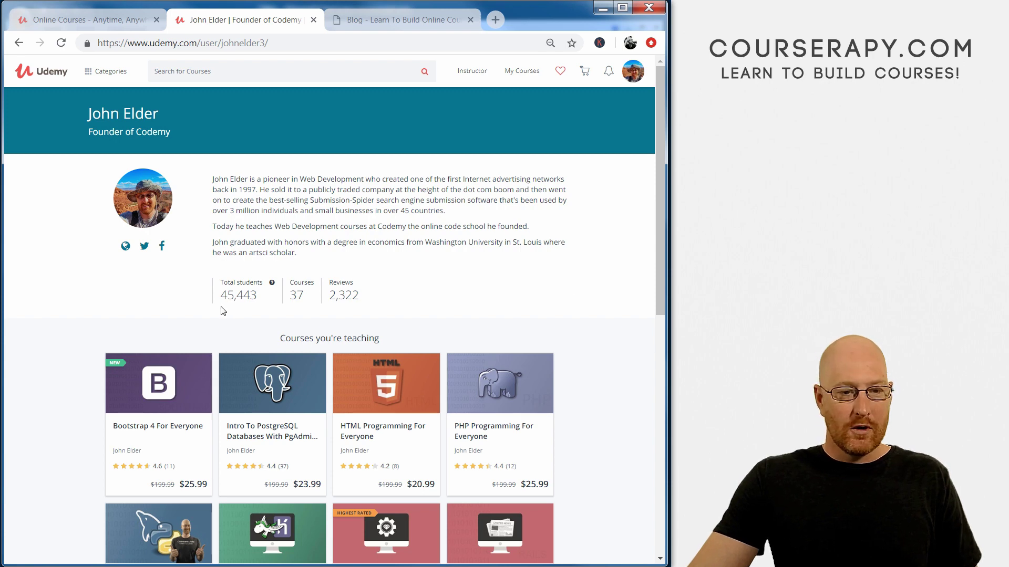
- Highlight the Total students figure 45,443 and the Courses count 37
left_click_drag(221, 295, 266, 305)
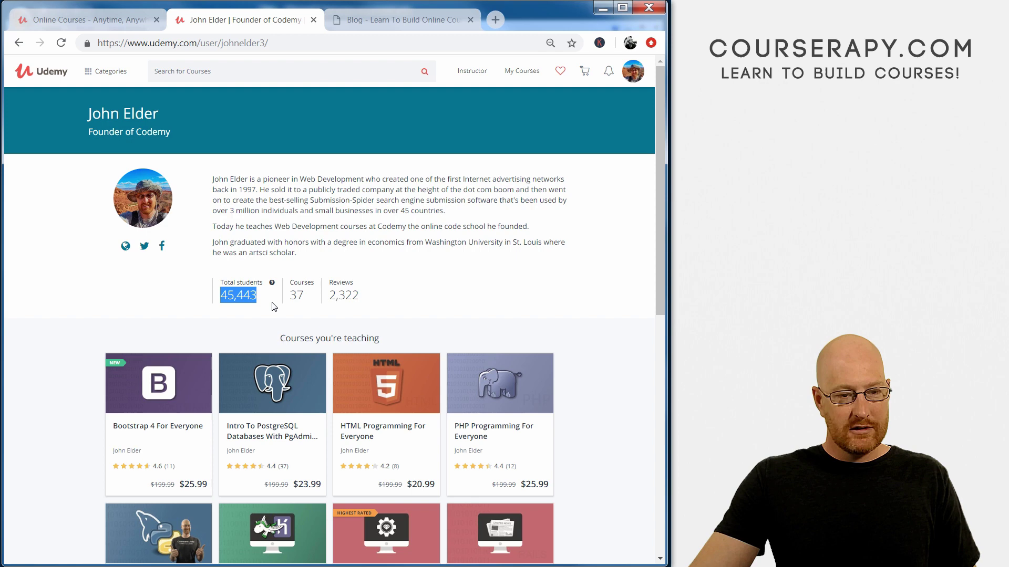
left_click(298, 296)
double_click(298, 297)
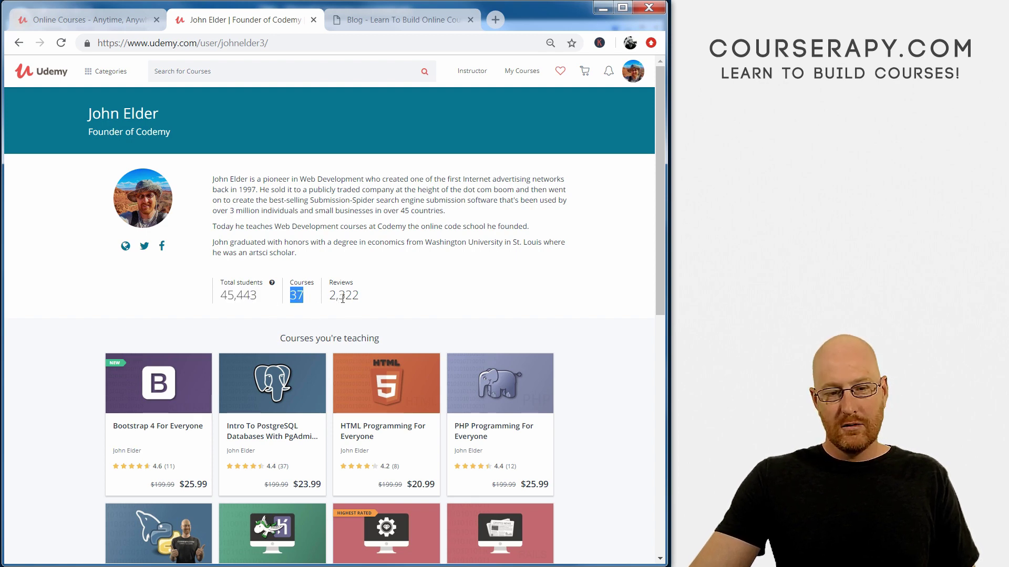
left_click(372, 301)
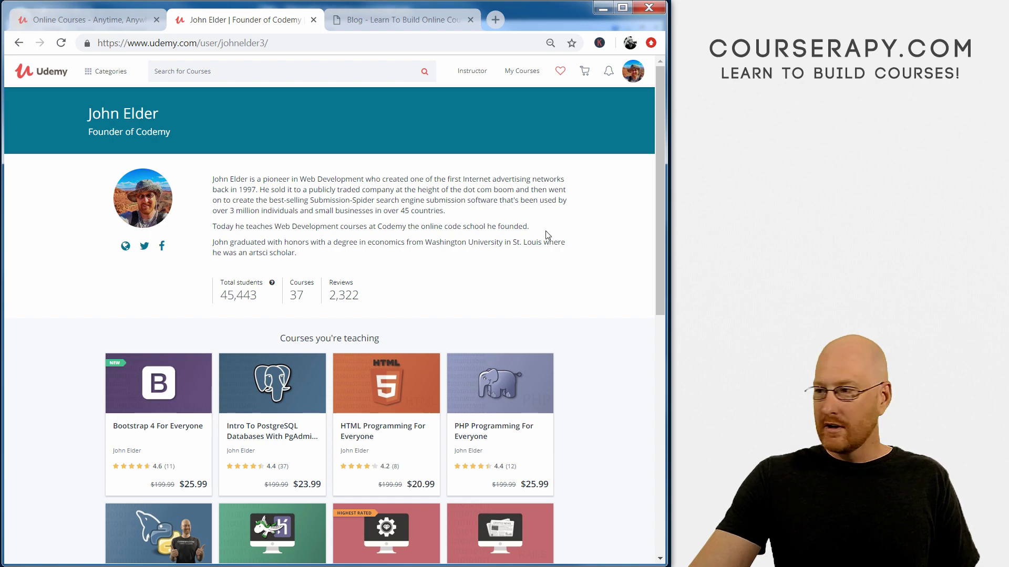
- In the Stats workbook, check the 12/20/2018 date in A5 and the Total Income formula in B5
key("alt+Tab")
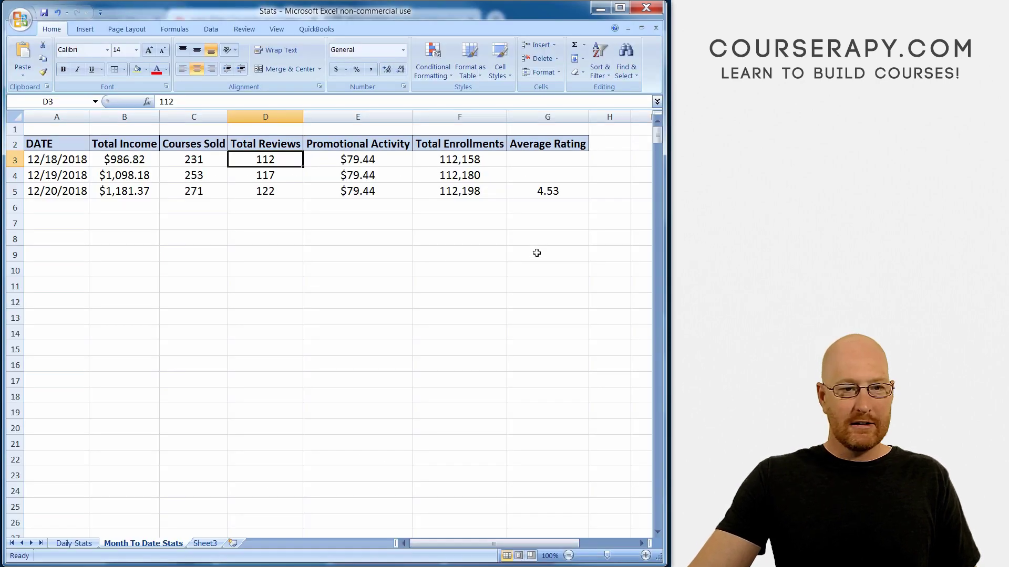
left_click(61, 193)
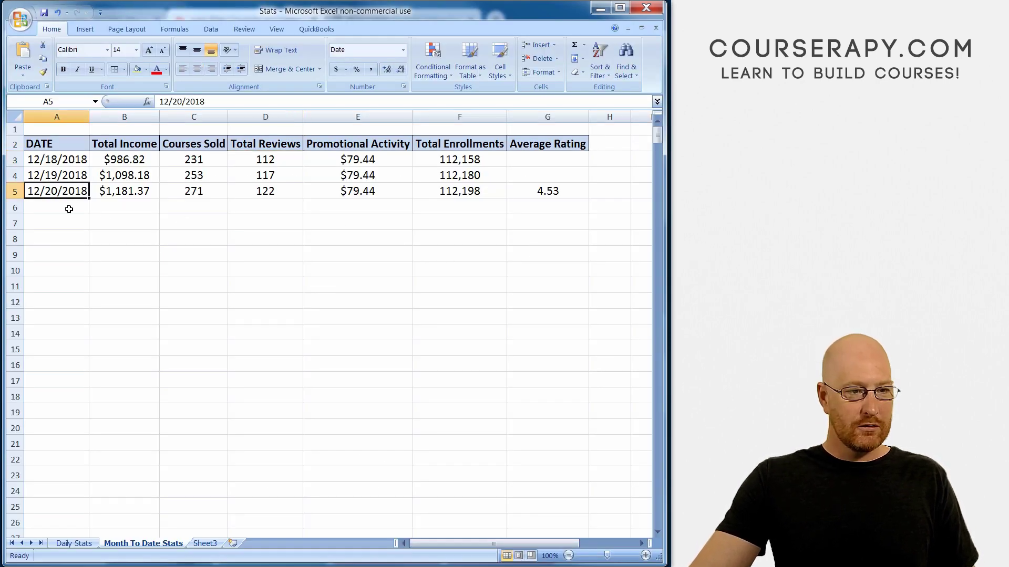
left_click(138, 195)
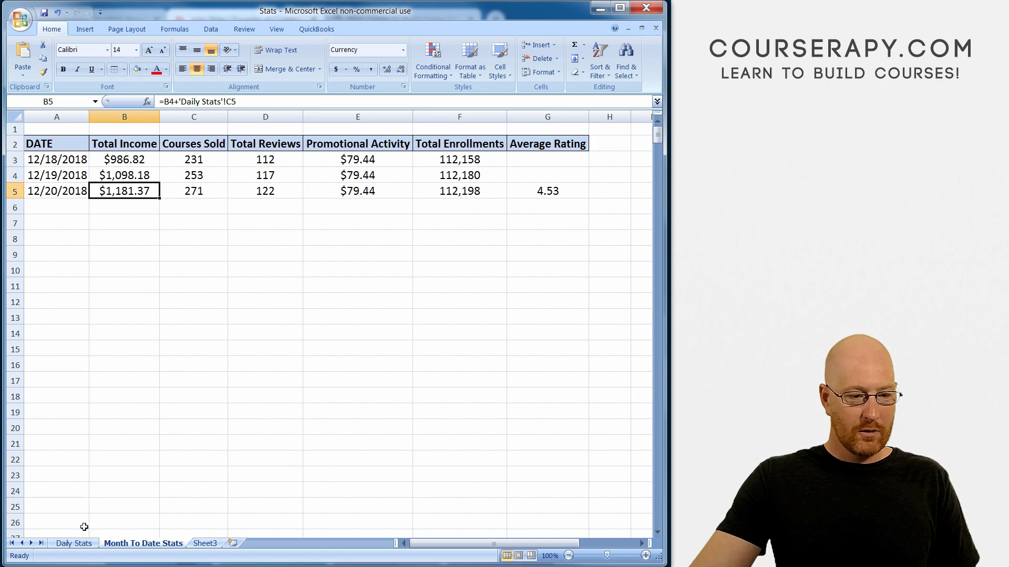
- On the Daily Stats sheet, check Courses Sold, Money Earned and the earnings-per-course formula in row 5
left_click(74, 544)
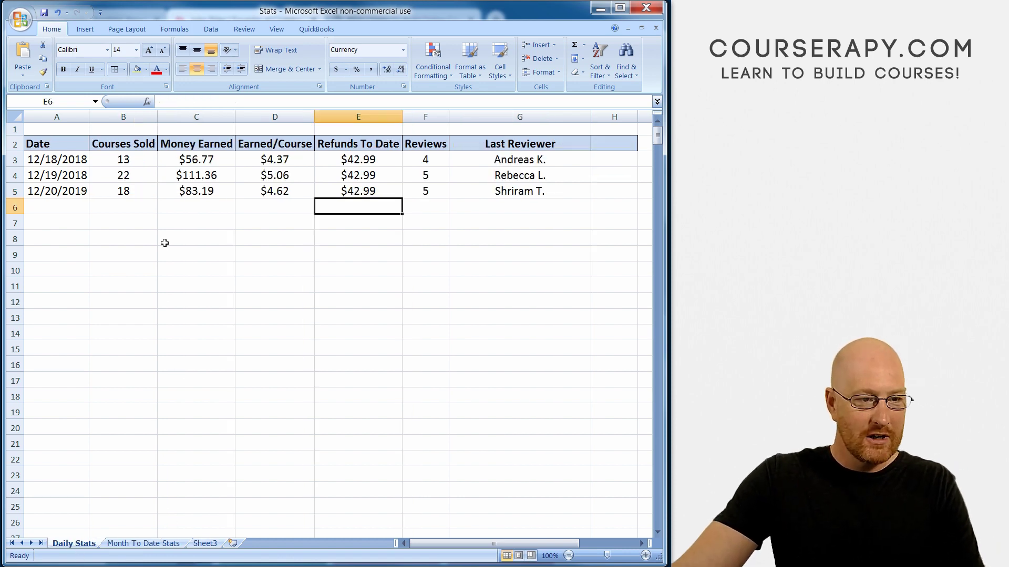
left_click(128, 191)
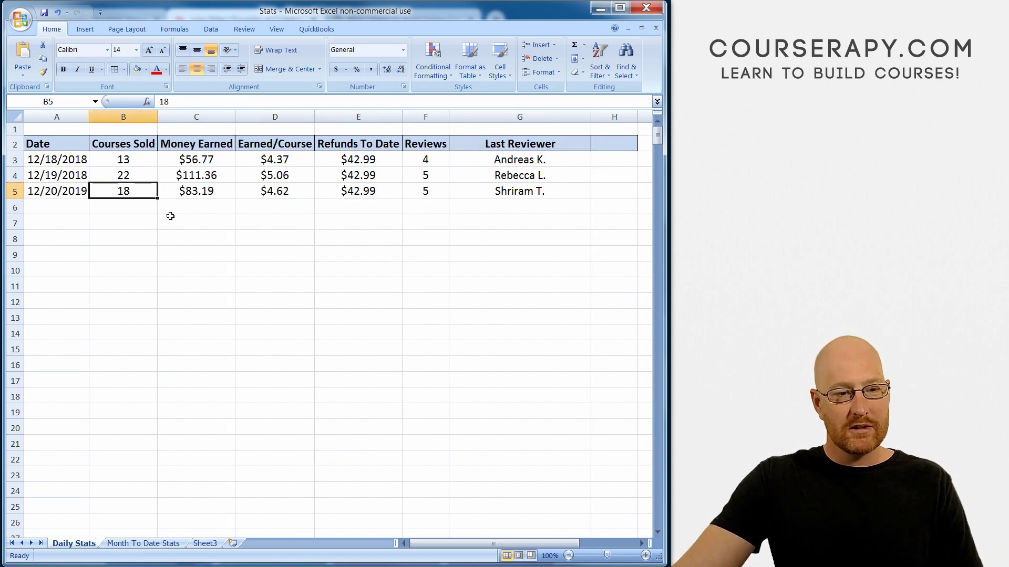
left_click(215, 190)
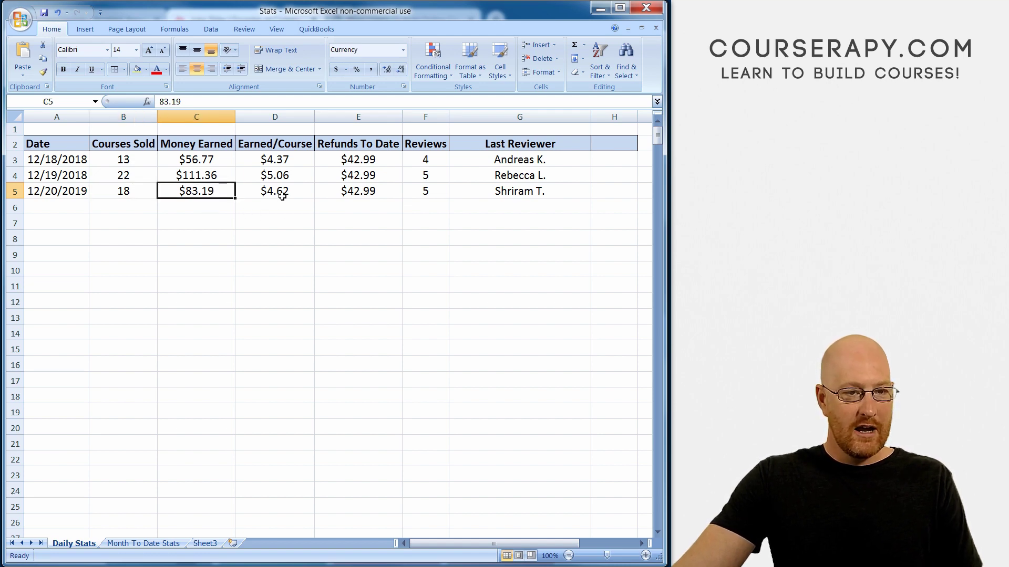
left_click(298, 192)
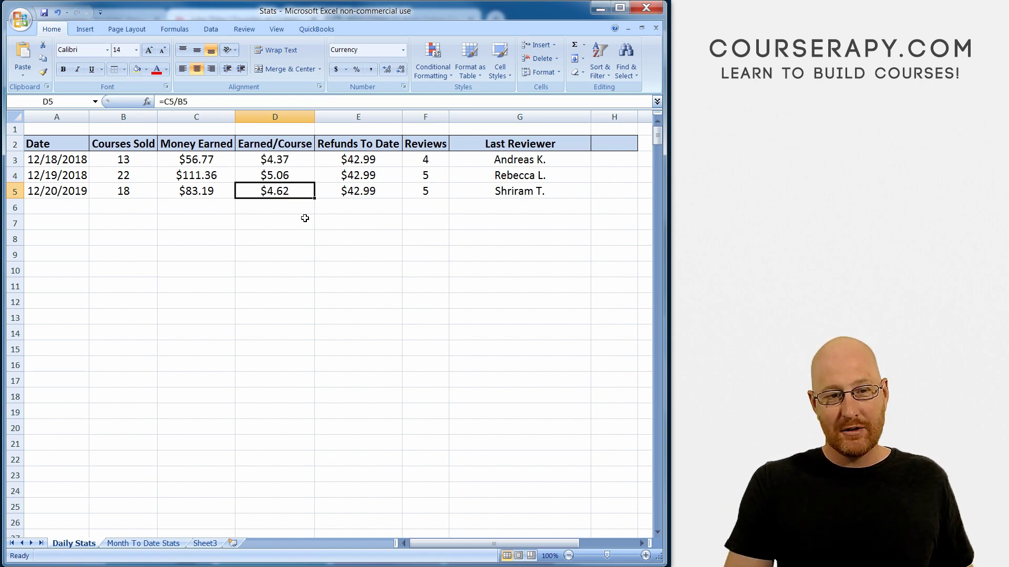
- Compare the D5 earnings per course with the D4 and D3 formulas
key("Up")
key("Down")
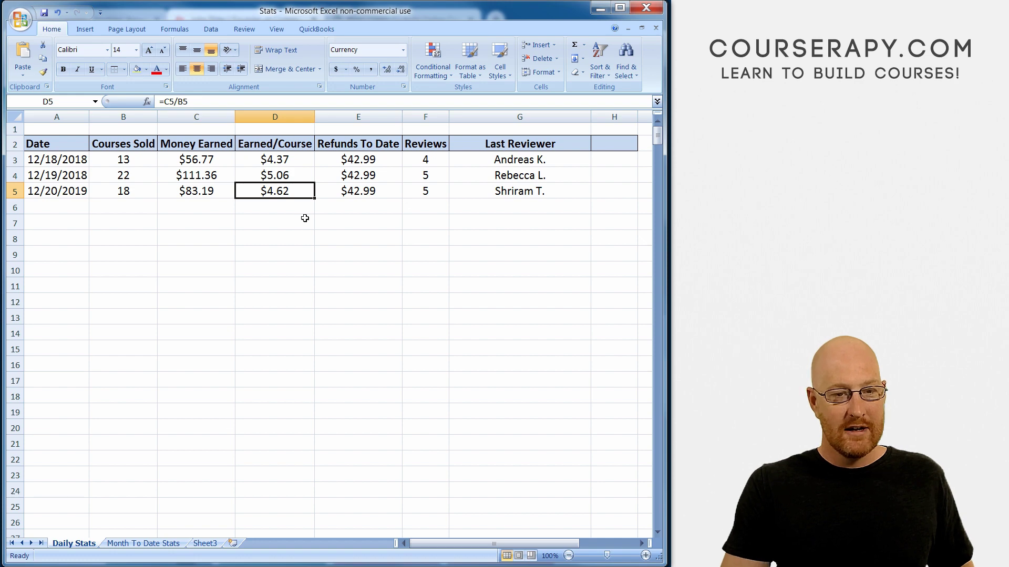
key("Up")
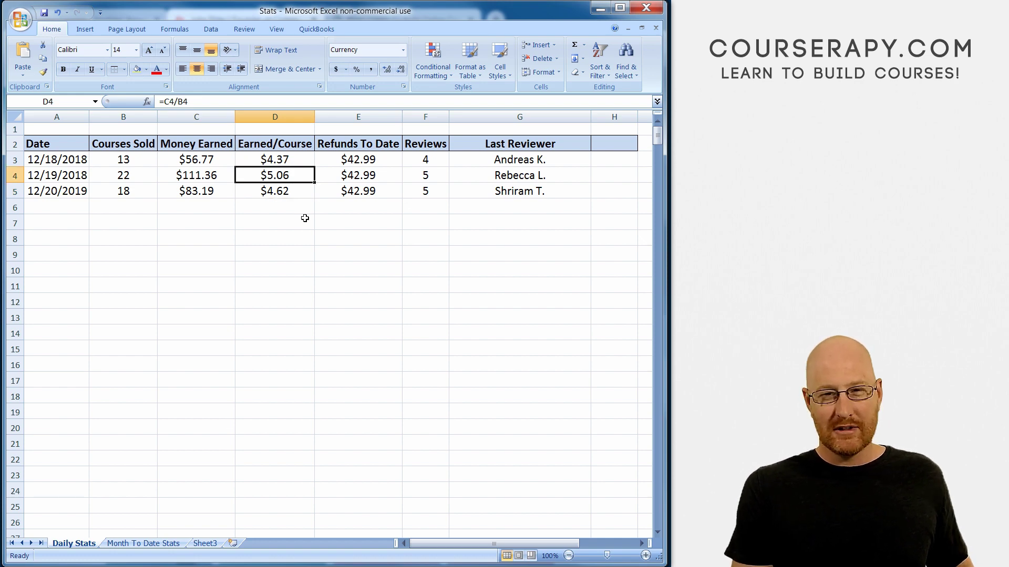
key("Down")
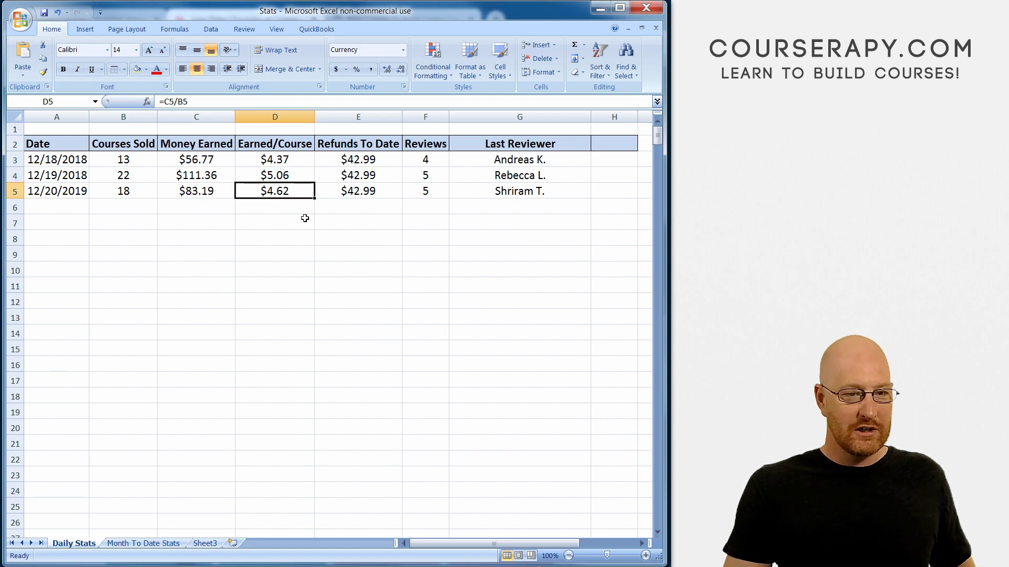
key("Up")
key("Up")
key("Down")
key("Down")
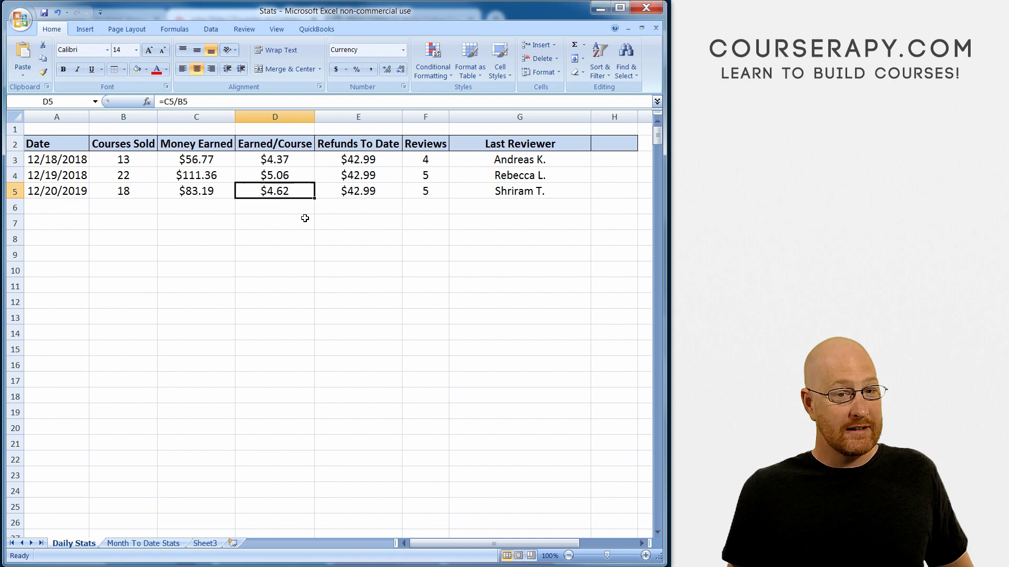
- Check Refunds To Date (E5) and Reviews (F5), then compare Money Earned with the previous day
key("Right")
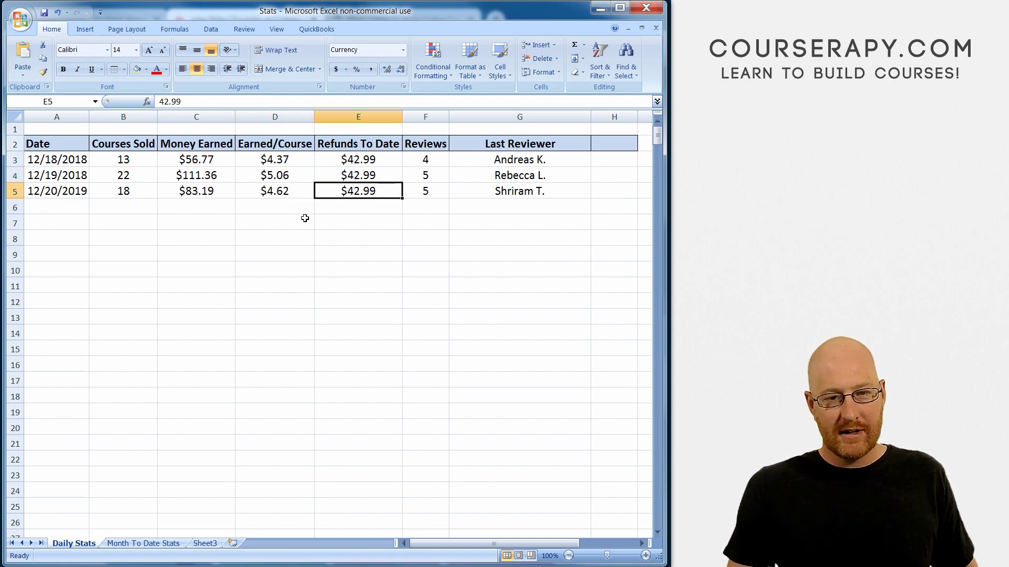
key("Right")
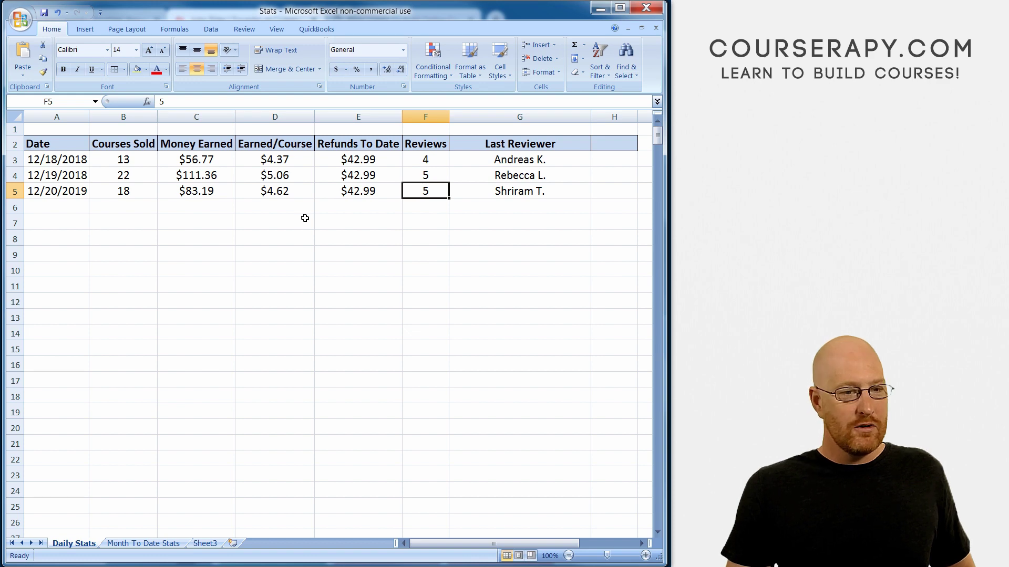
key("Left")
key("Left")
key("Left")
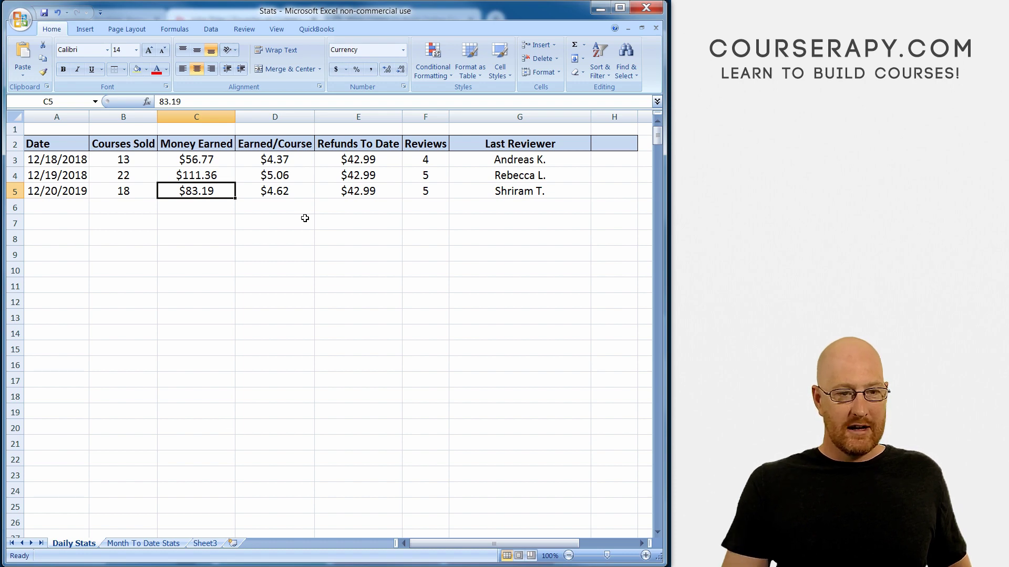
key("Up")
key("Down")
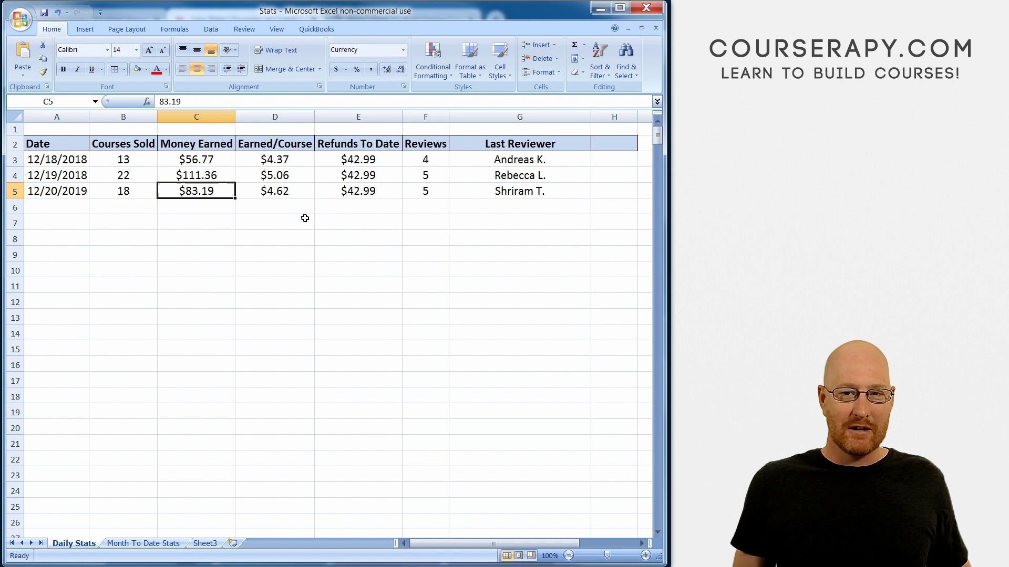
key("Return")
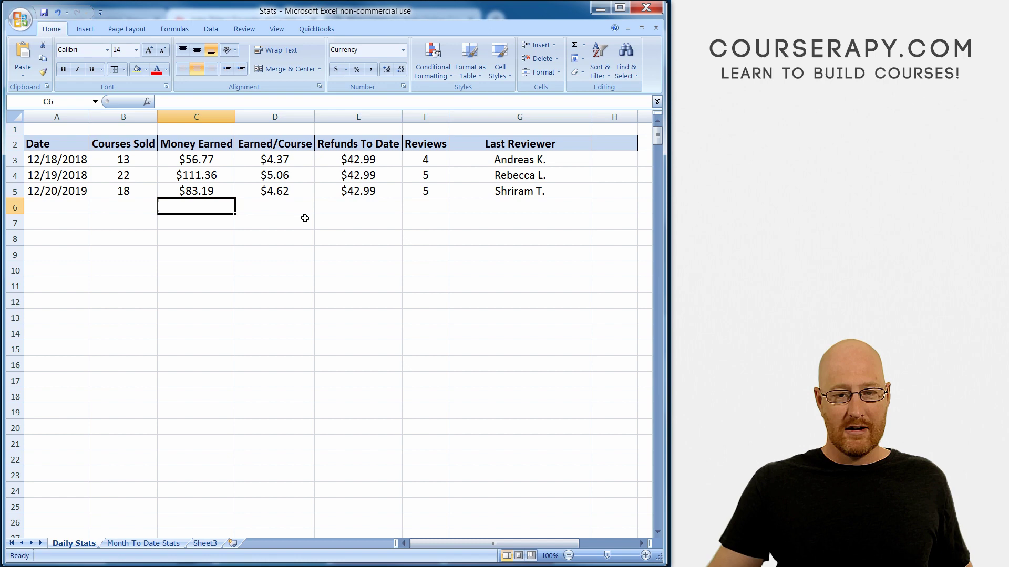
left_click(143, 544)
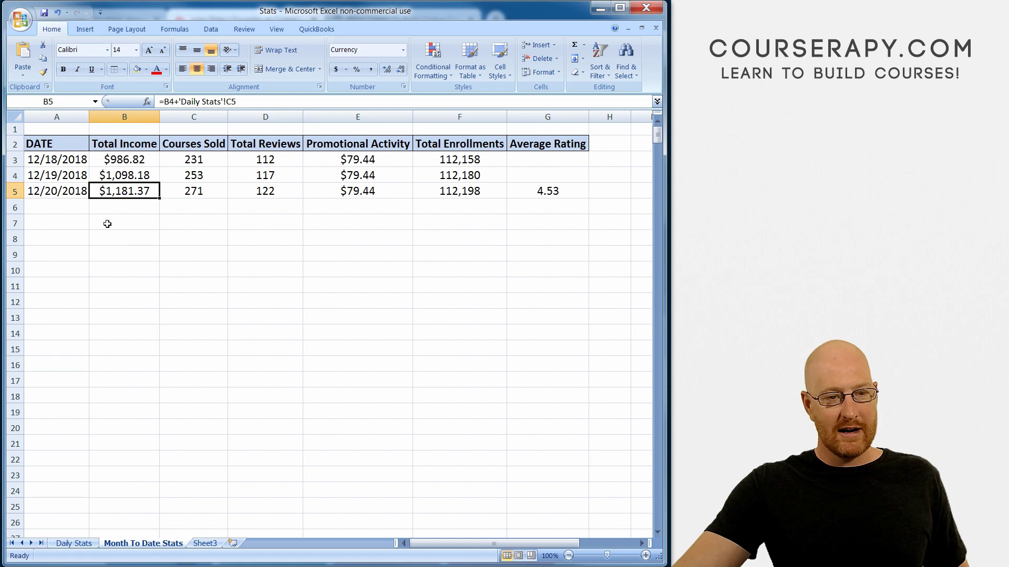
left_click(187, 195)
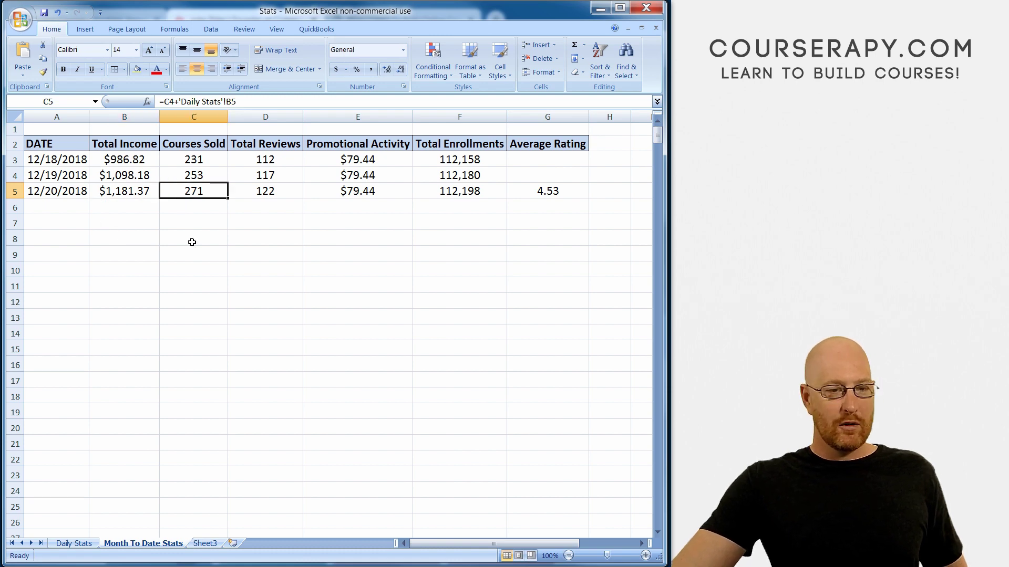
left_click(273, 192)
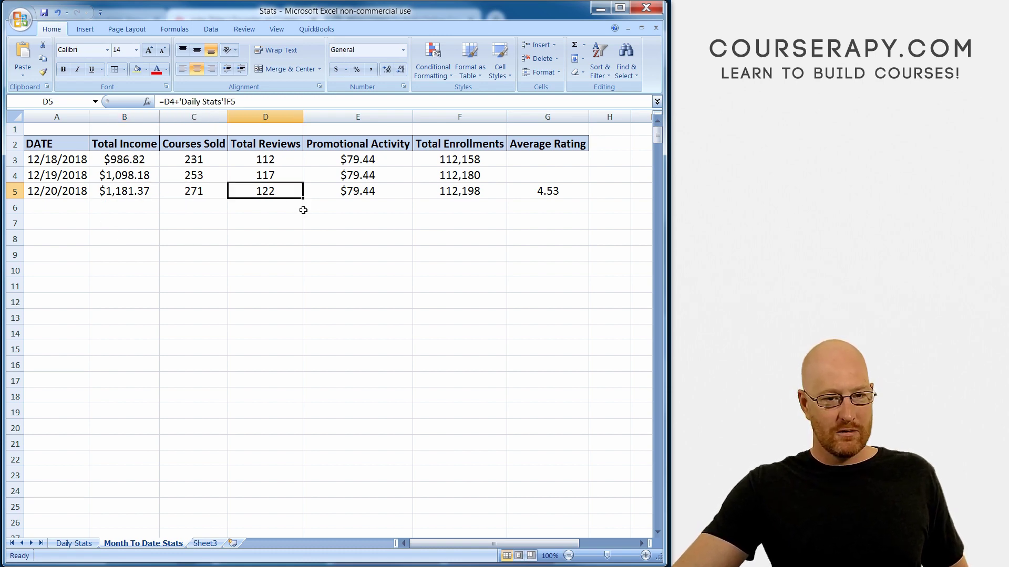
left_click(349, 193)
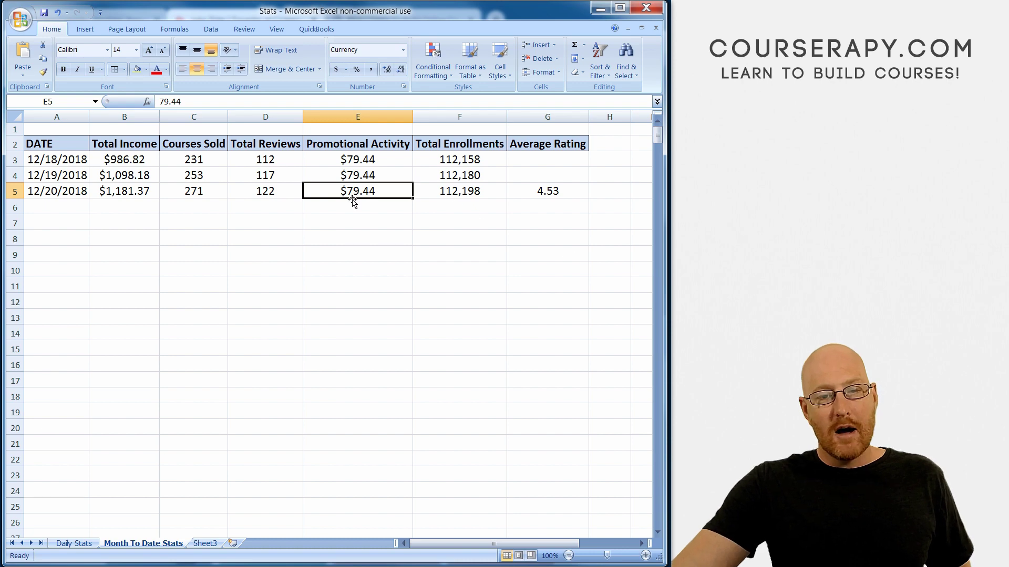
left_click(355, 173)
left_click(356, 161)
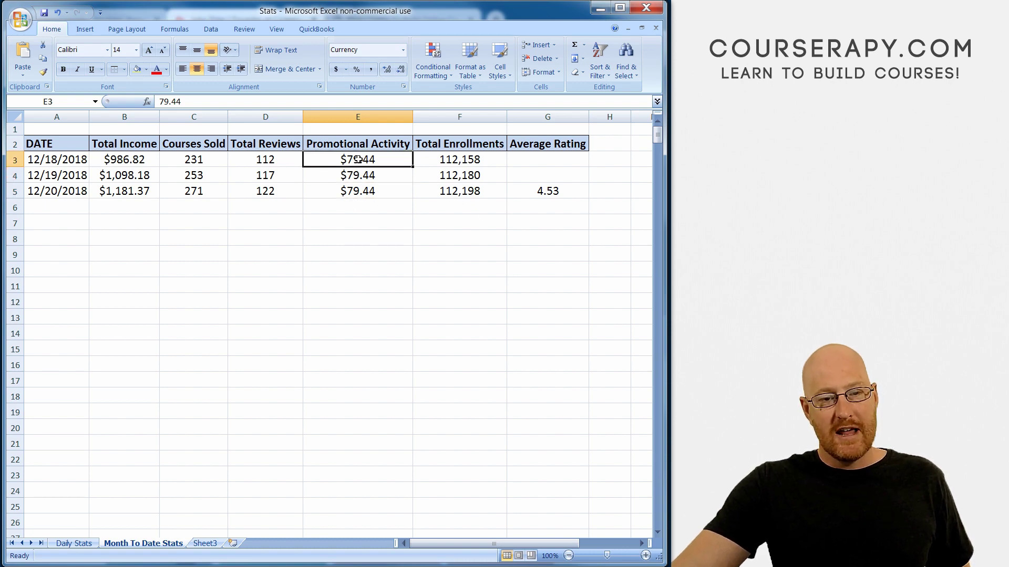
left_click(365, 203)
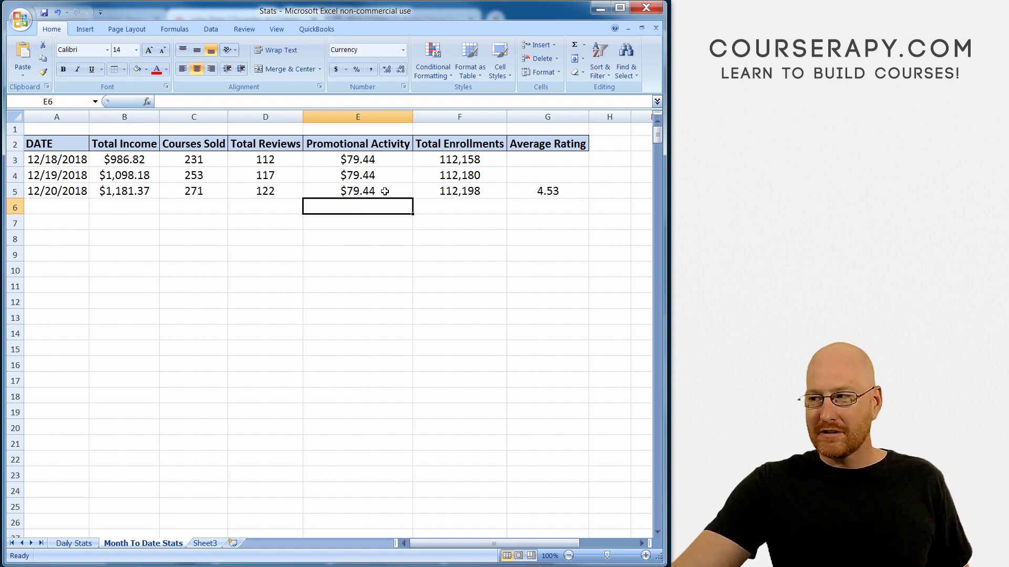
left_click(462, 194)
left_click(547, 147)
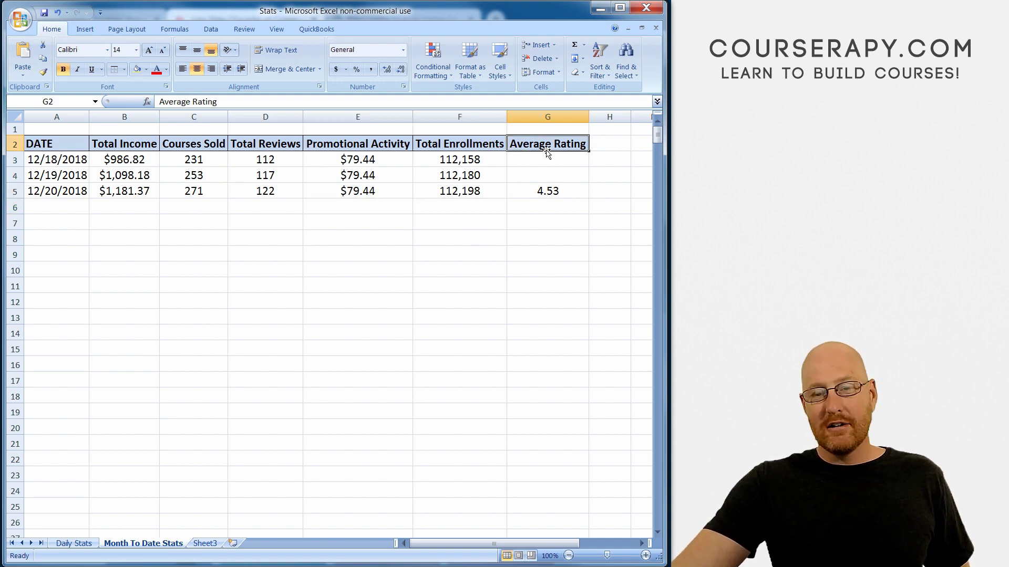
left_click(553, 192)
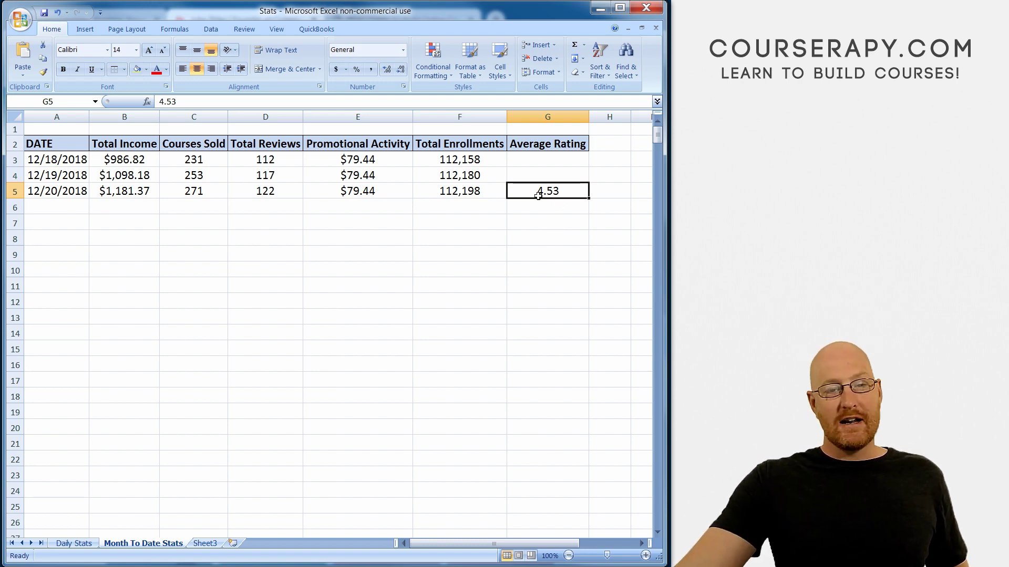
left_click(261, 192)
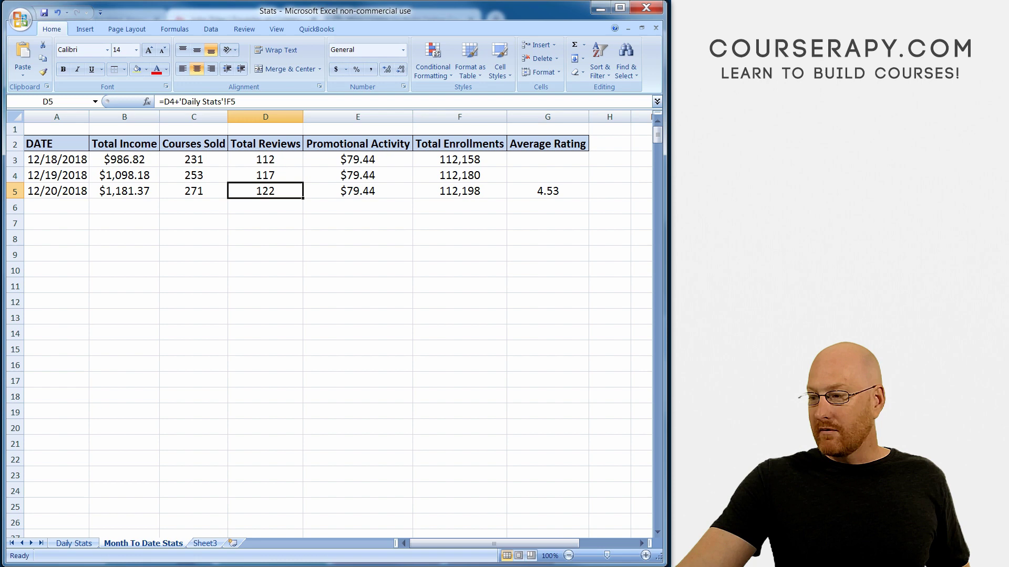
- Show the Udemy reviews page, then check December 20's last reviewer on the Daily Stats sheet
key("alt+Tab")
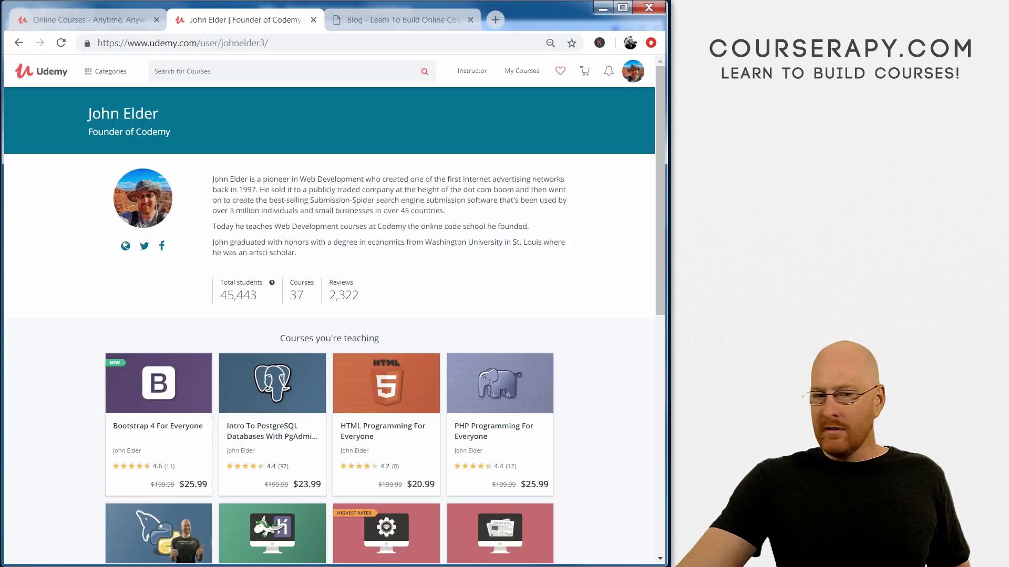
left_click(87, 19)
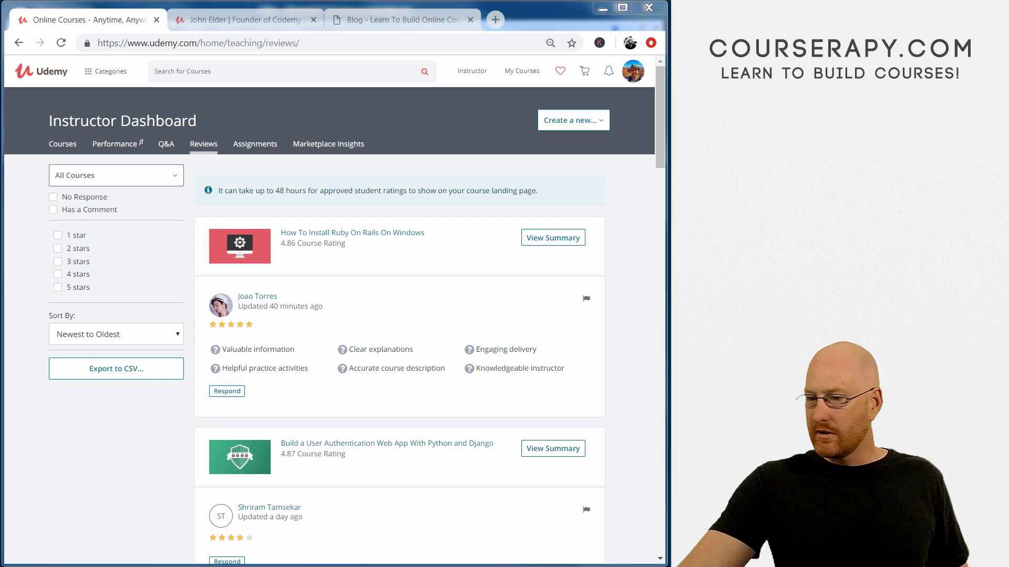
key("alt+Tab")
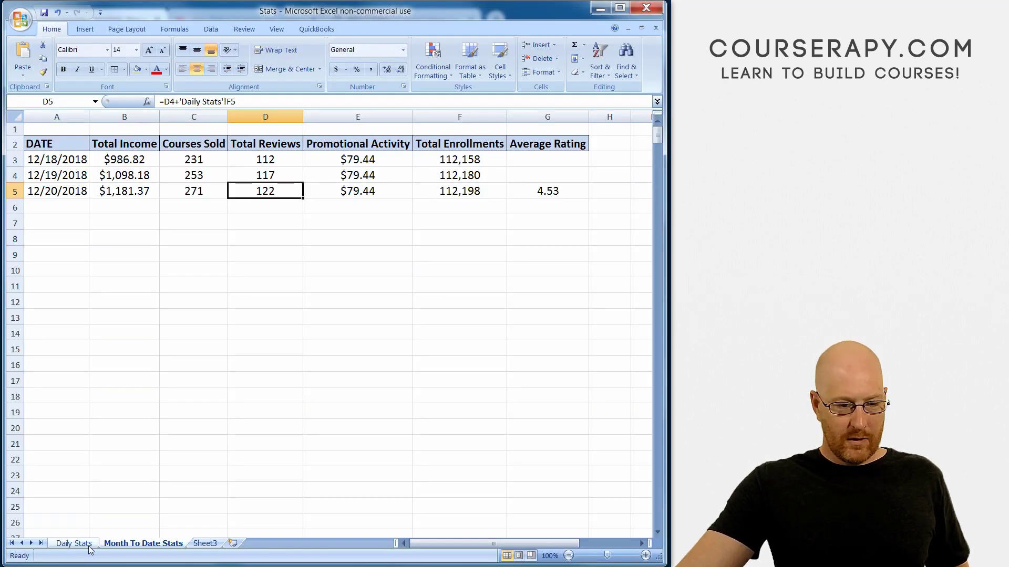
left_click(73, 543)
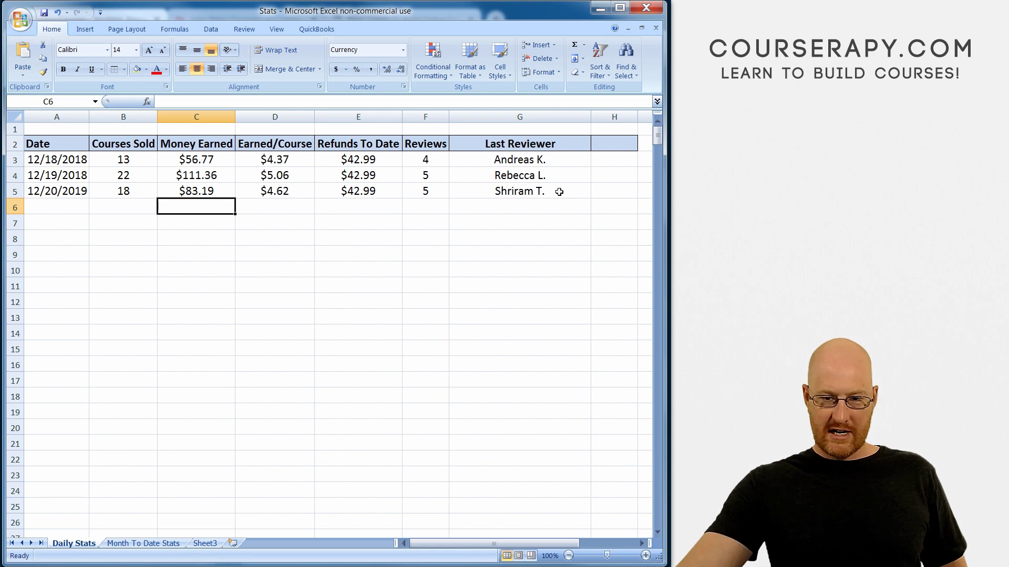
left_click(548, 195)
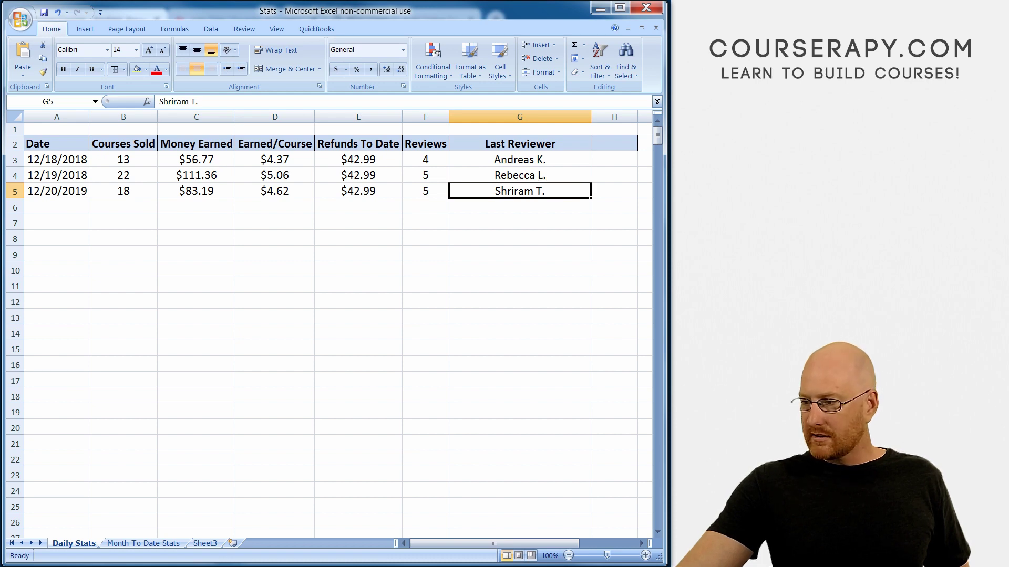
- Read the newest reviews, highlighting the Valuable information tag, MySQL review text and update time
key("alt+Tab")
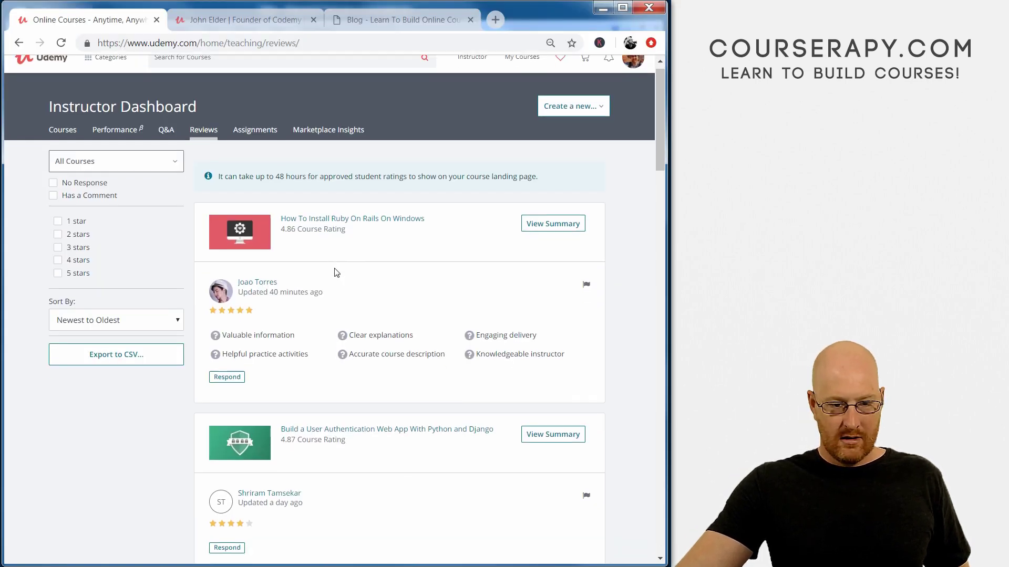
scroll(339, 274, "down", 5)
scroll(332, 236, "down", 3)
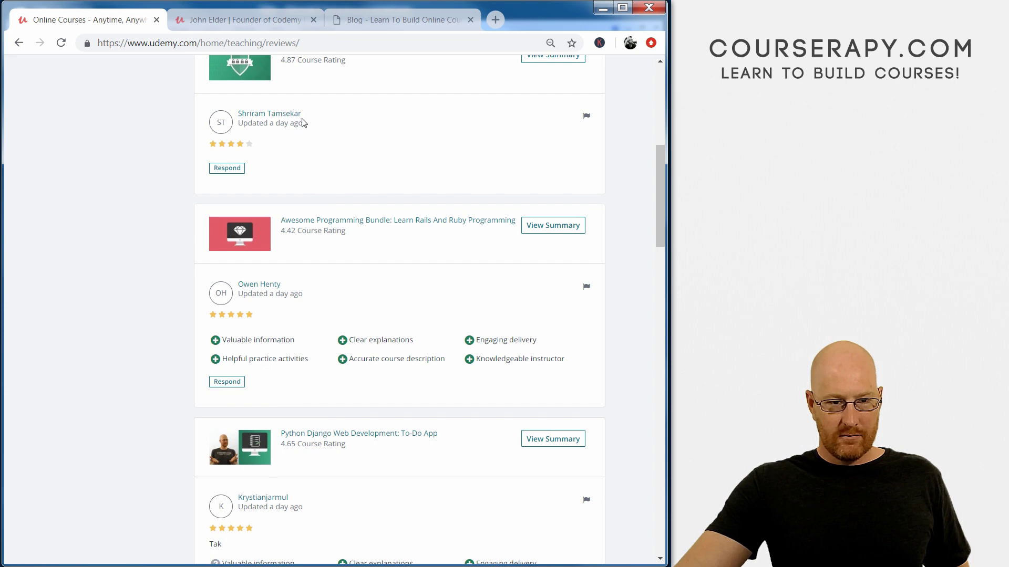
scroll(313, 272, "down", 1)
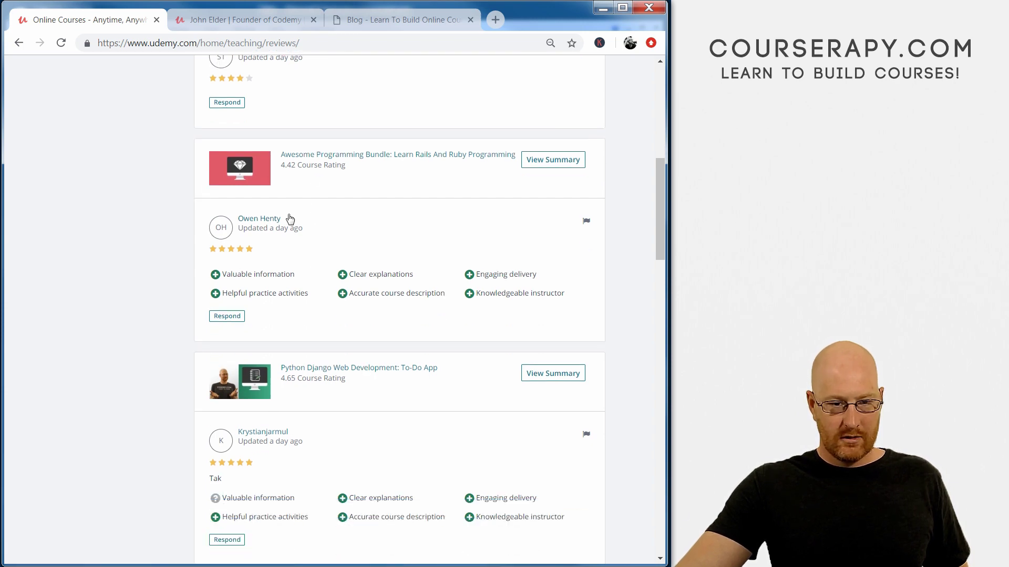
scroll(289, 219, "up", 4)
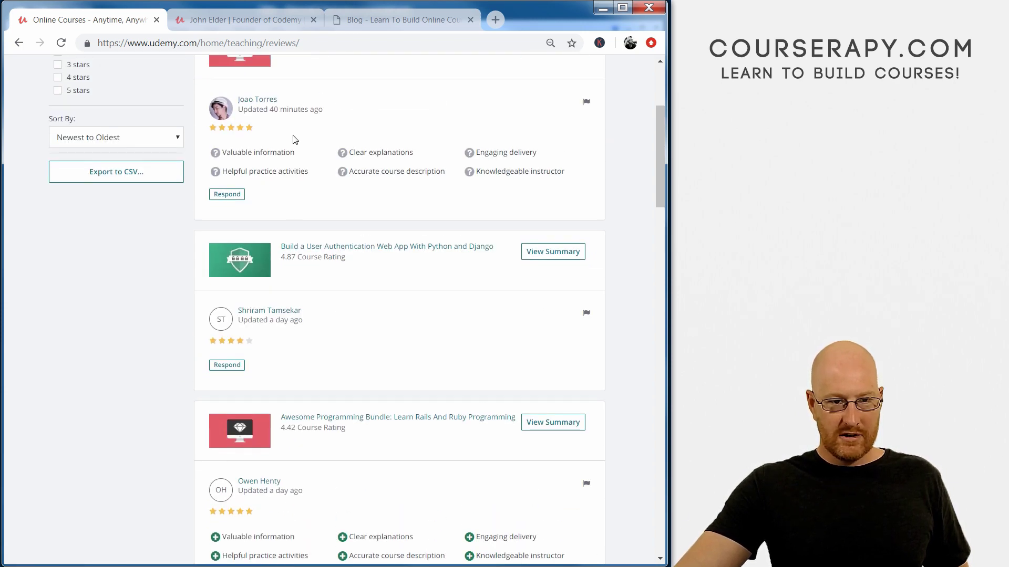
scroll(293, 139, "down", 2)
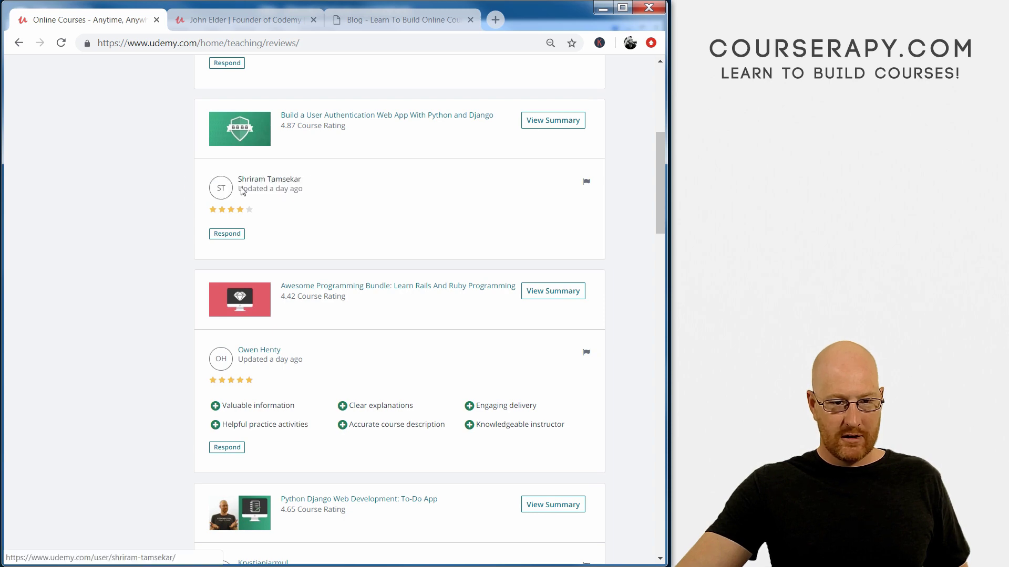
scroll(338, 217, "down", 4)
scroll(338, 220, "down", 3)
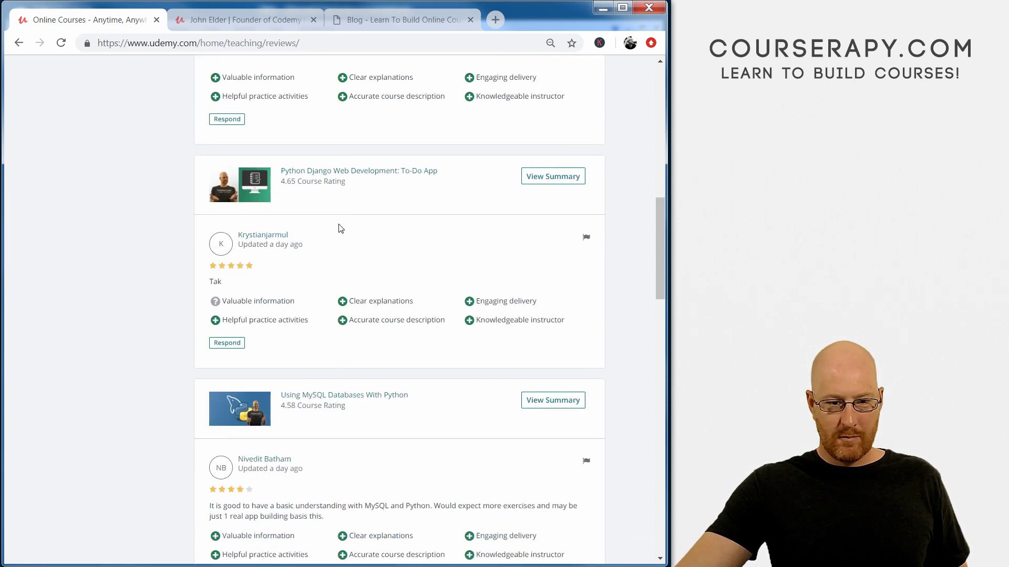
scroll(339, 229, "down", 3)
scroll(339, 233, "down", 2)
scroll(339, 234, "down", 2)
scroll(339, 233, "down", 2)
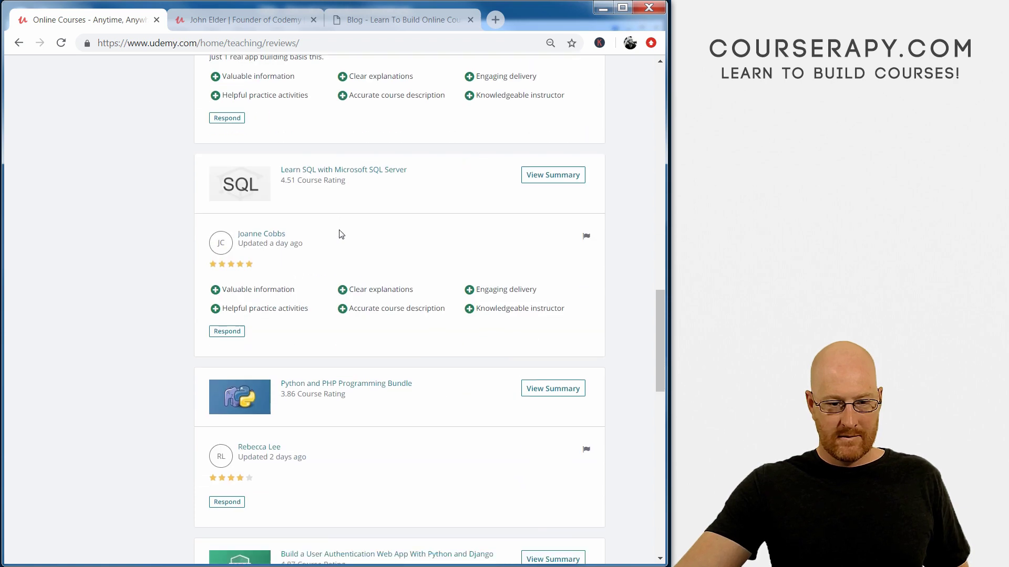
scroll(339, 233, "down", 1)
scroll(339, 233, "down", 1)
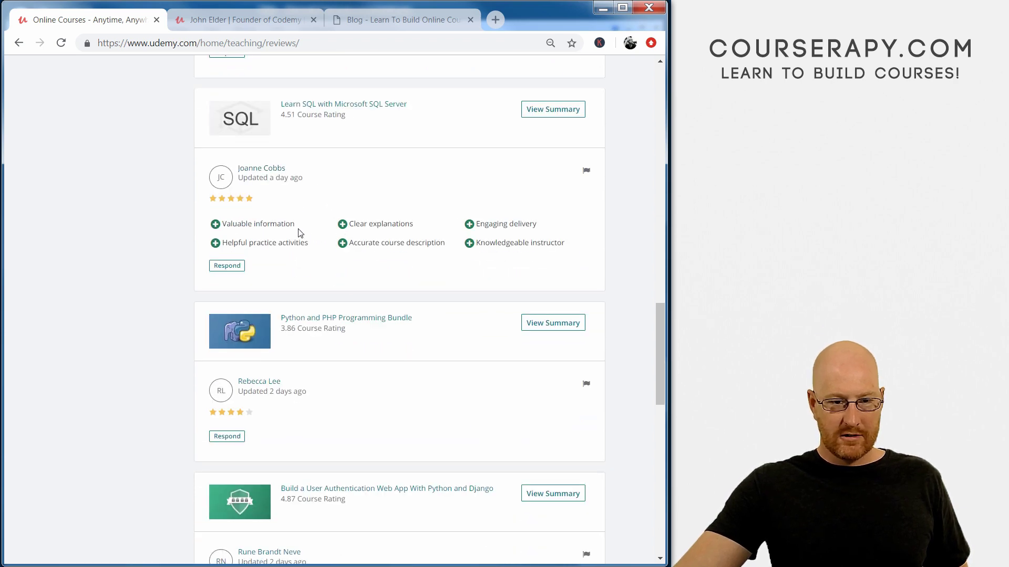
left_click_drag(296, 225, 228, 227)
scroll(261, 199, "up", 3)
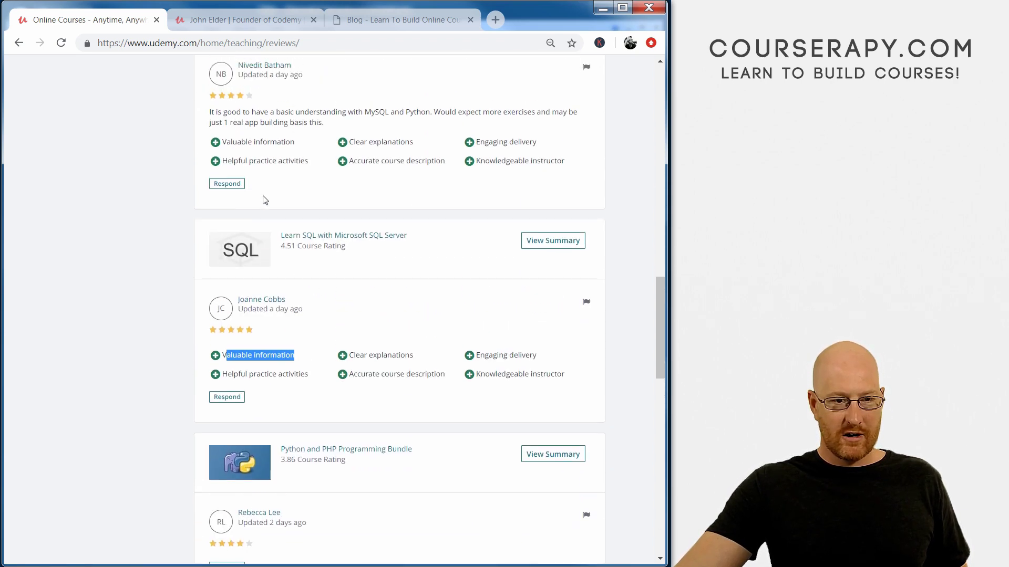
left_click_drag(325, 189, 277, 193)
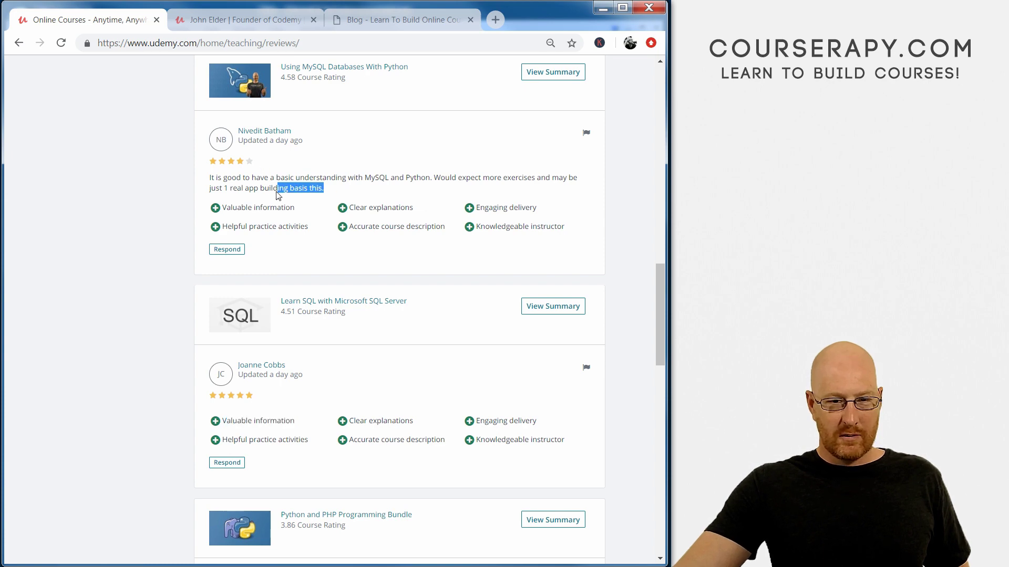
scroll(305, 187, "up", 3)
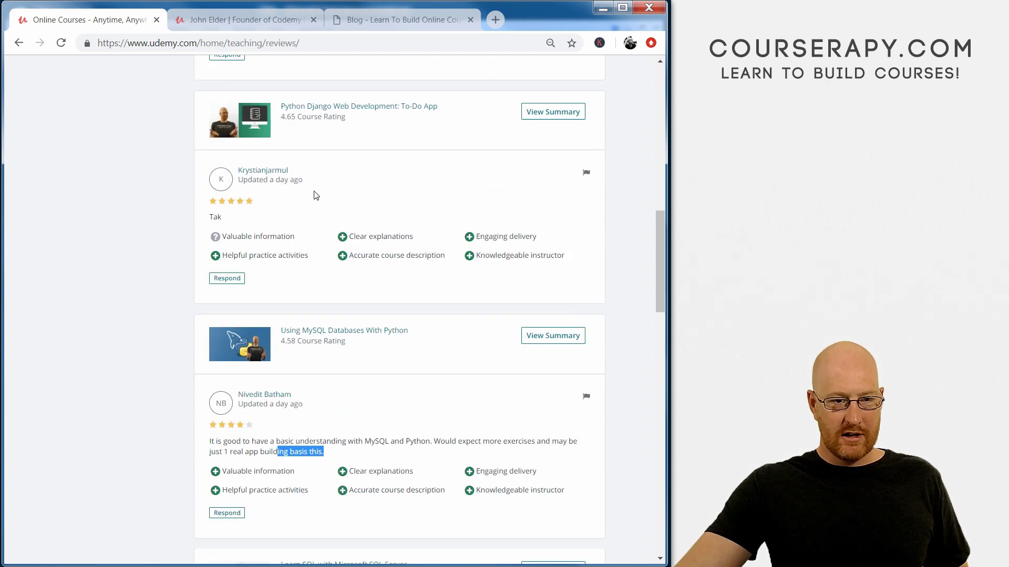
scroll(308, 237, "up", 2)
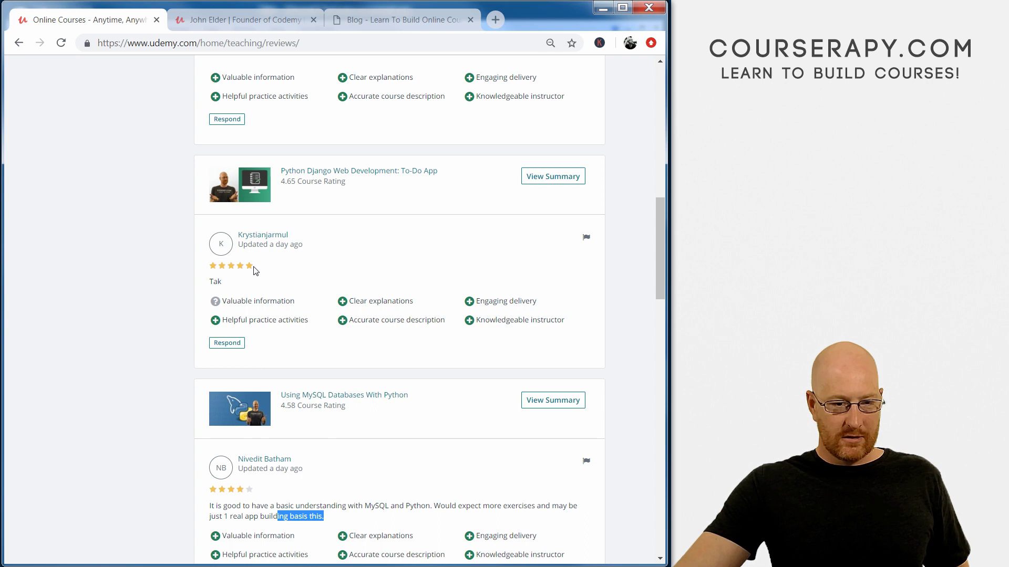
scroll(254, 270, "up", 2)
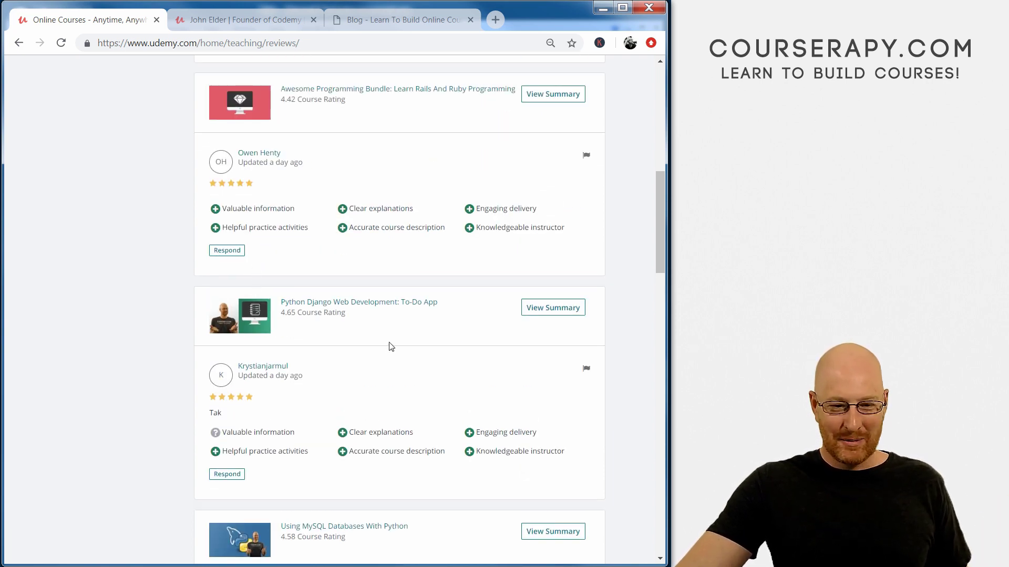
scroll(389, 335, "up", 1)
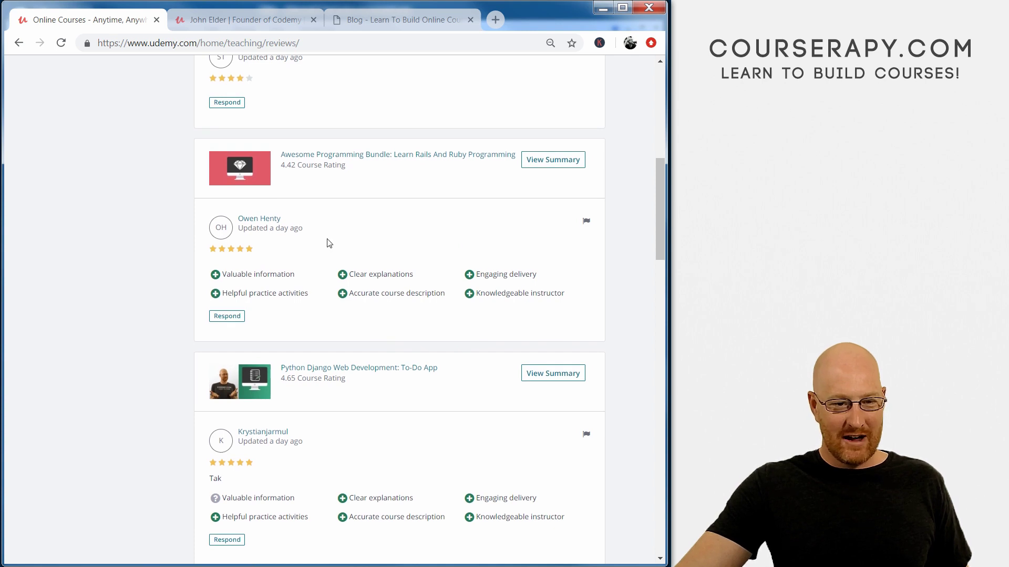
scroll(305, 253, "up", 3)
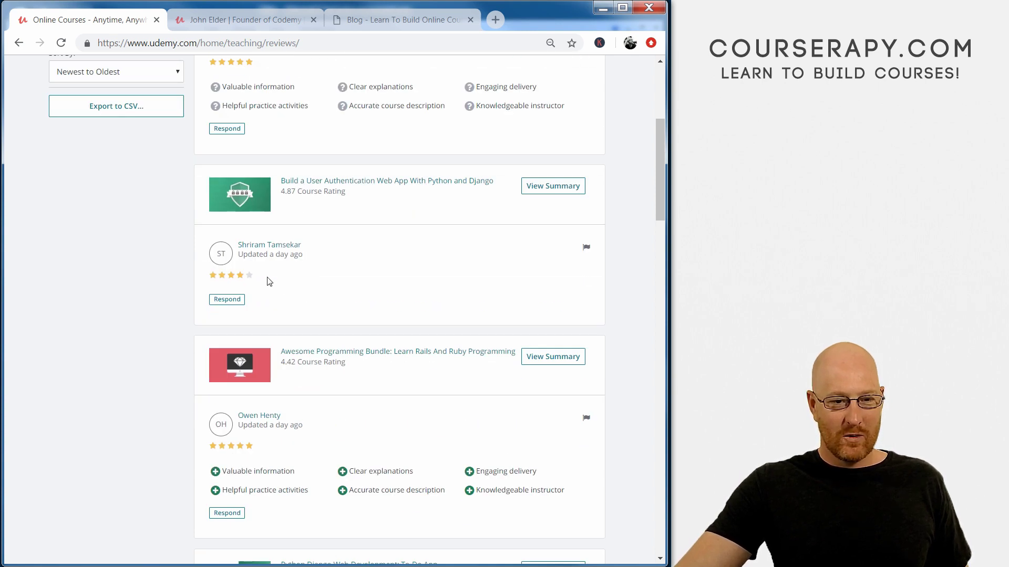
left_click_drag(307, 255, 263, 263)
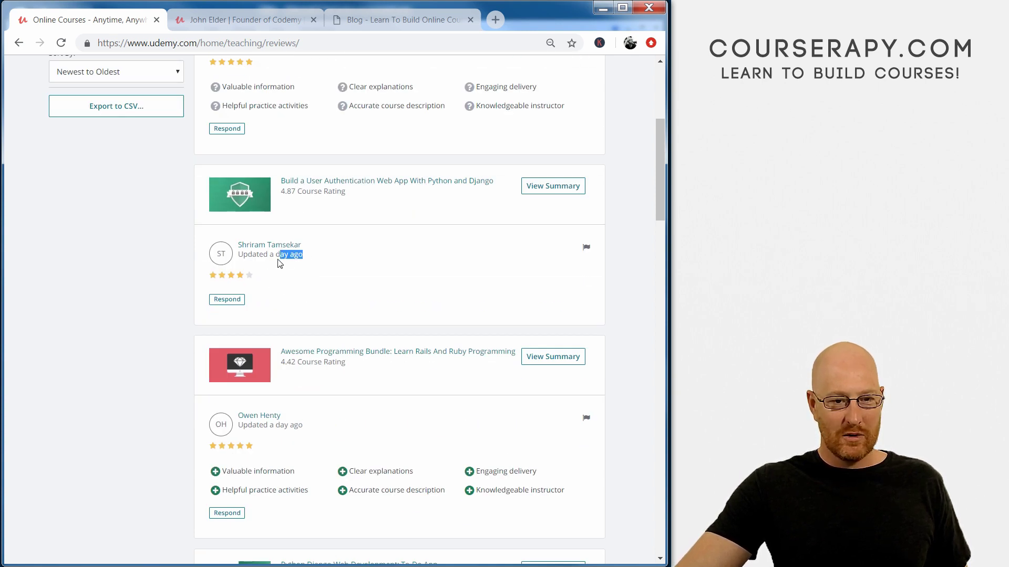
scroll(383, 252, "up", 3)
scroll(383, 252, "down", 3)
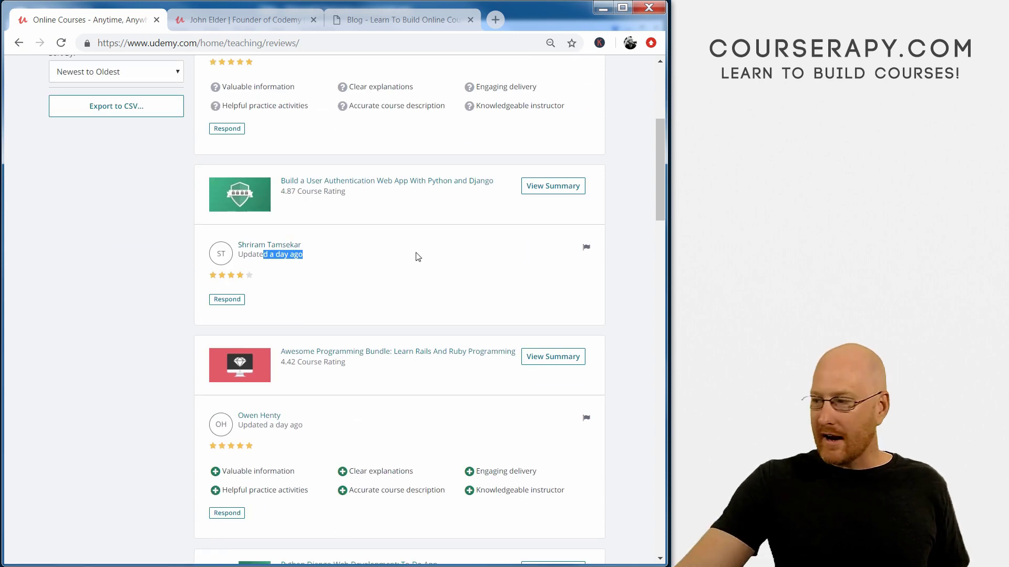
key("alt+Tab")
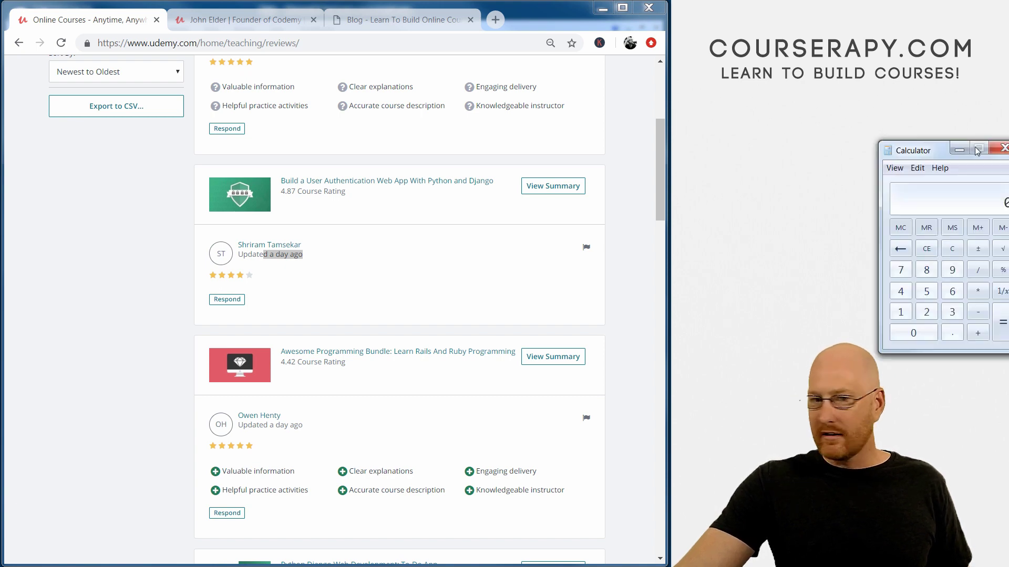
- Move Calculator over the reviews page and compute 4 ÷ 5 = 0.8
left_click_drag(930, 144, 419, 135)
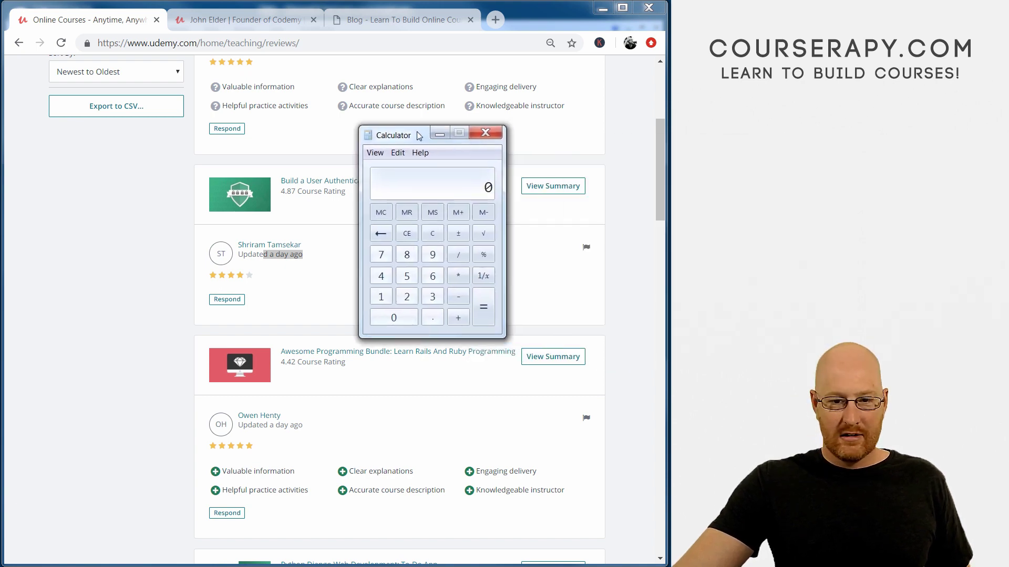
left_click(381, 276)
left_click(458, 255)
left_click(408, 276)
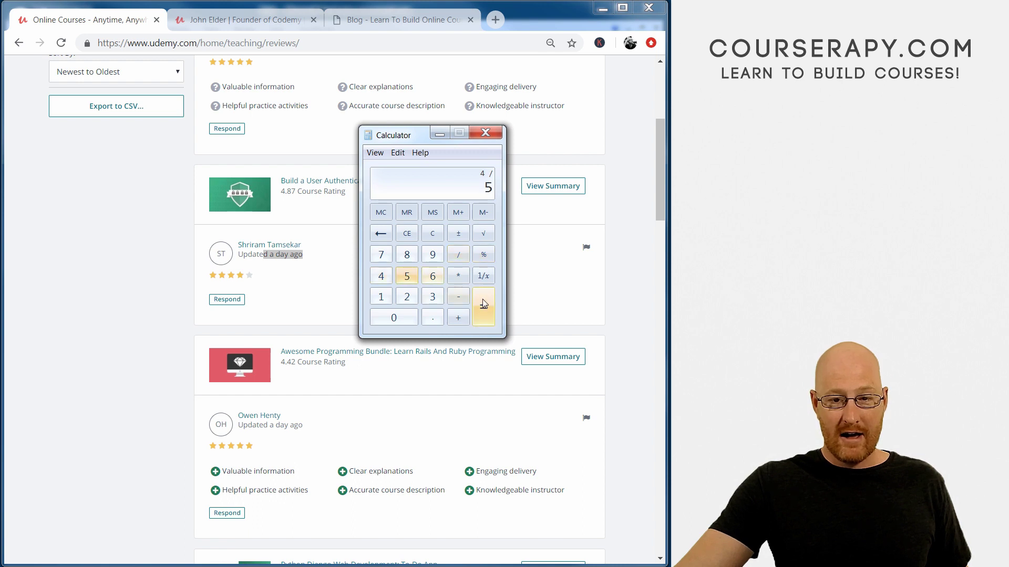
left_click(483, 306)
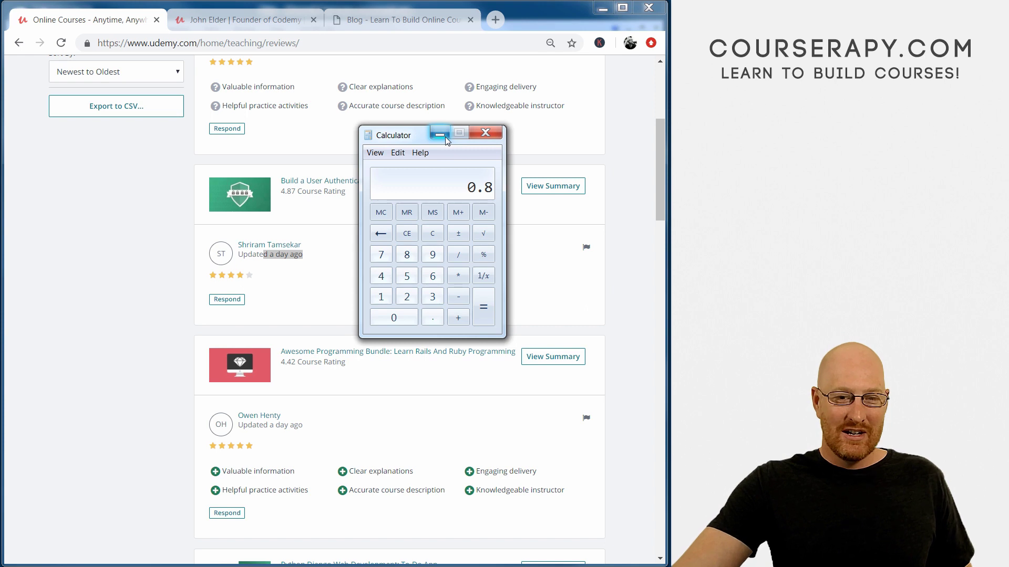
- Compute 4.5 ÷ 5 = 0.9, close Calculator, and clear the review timestamp highlight
left_click(381, 276)
left_click(407, 276)
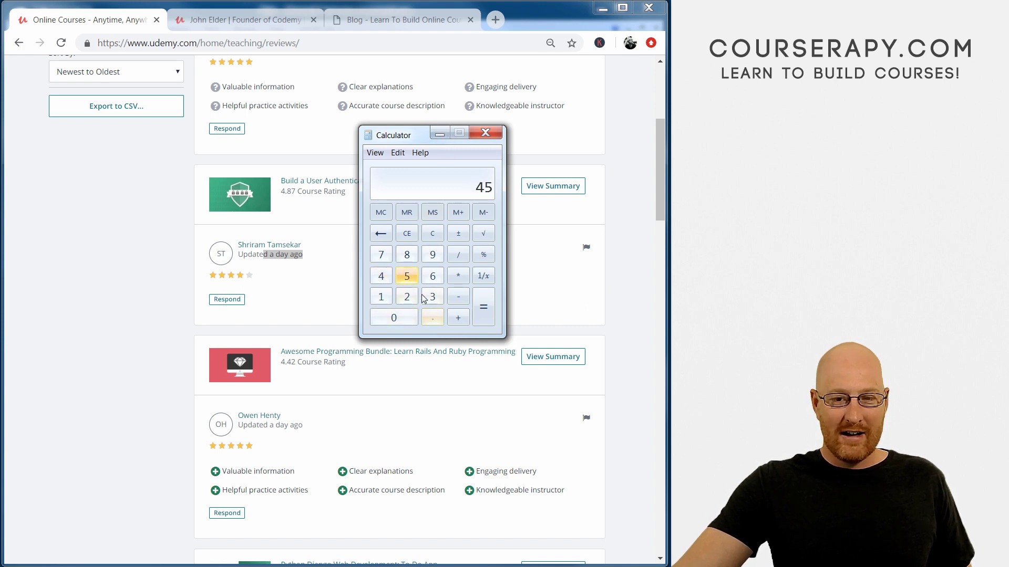
left_click(433, 233)
left_click(381, 276)
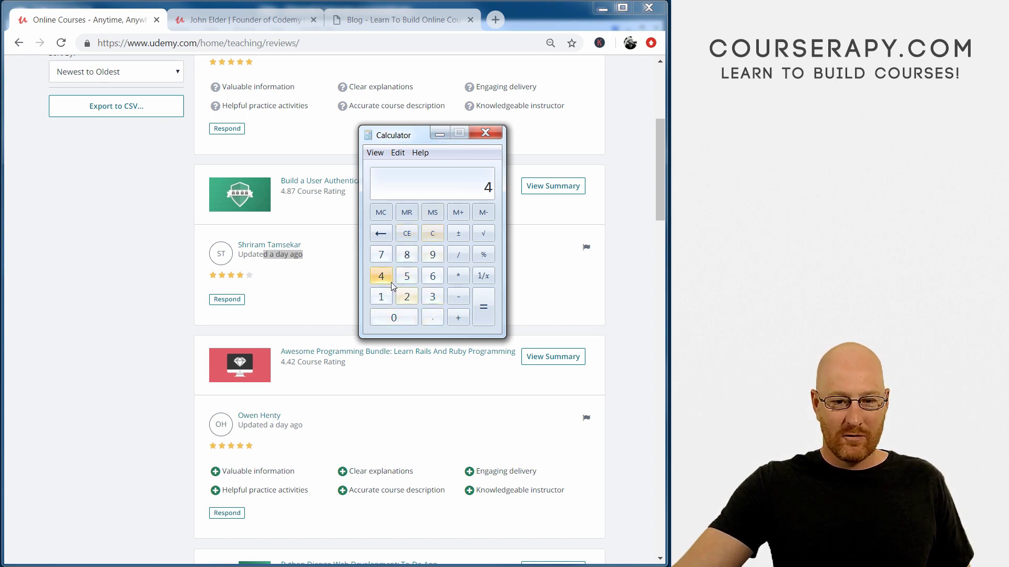
left_click(432, 317)
left_click(407, 276)
left_click(458, 255)
left_click(407, 276)
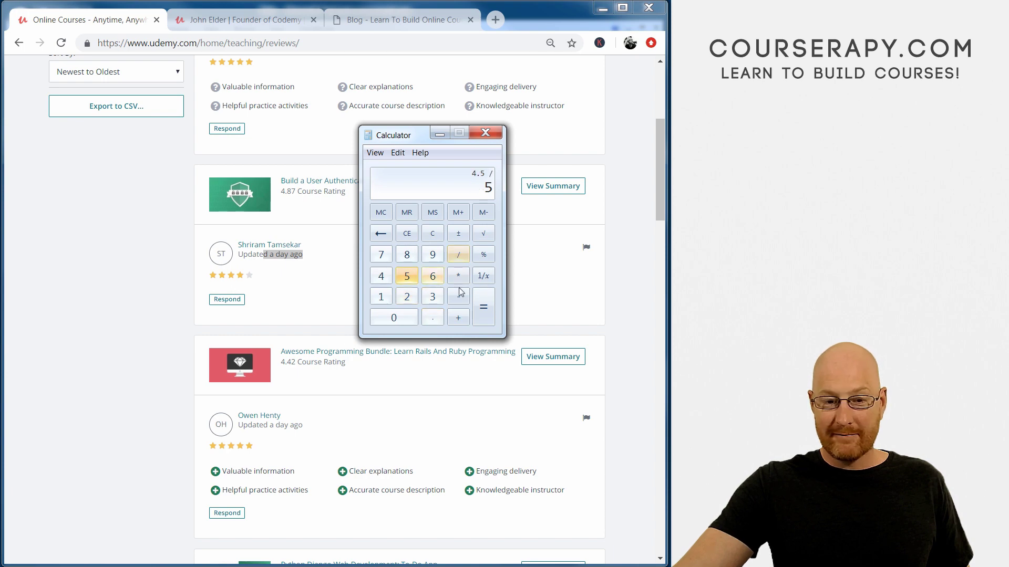
left_click(483, 307)
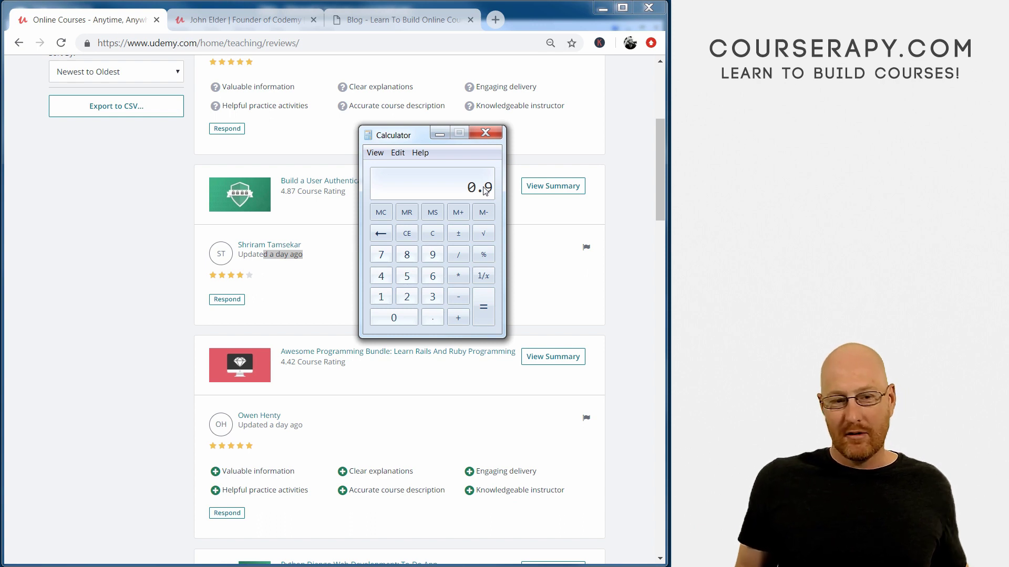
left_click(486, 133)
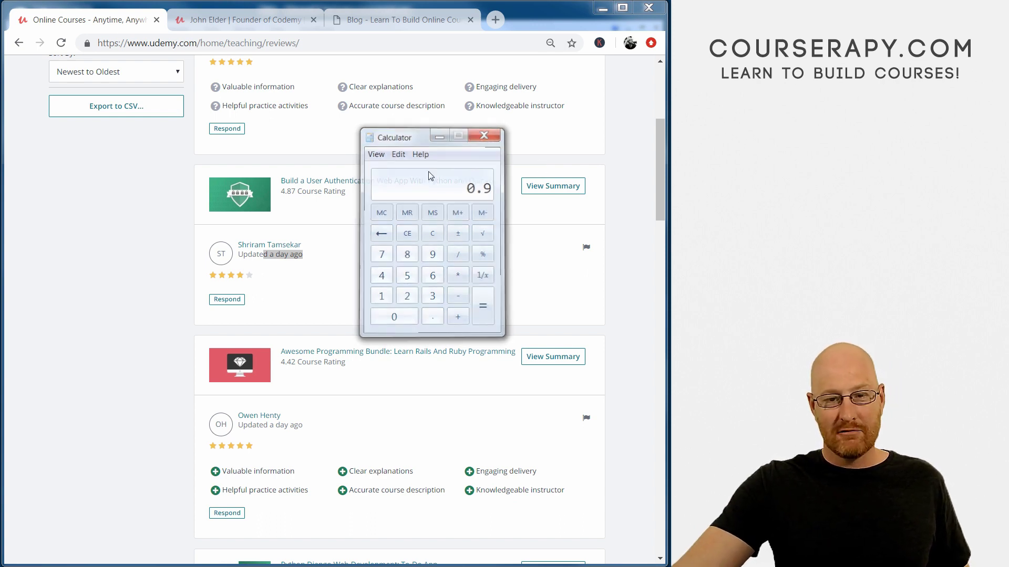
left_click(279, 298)
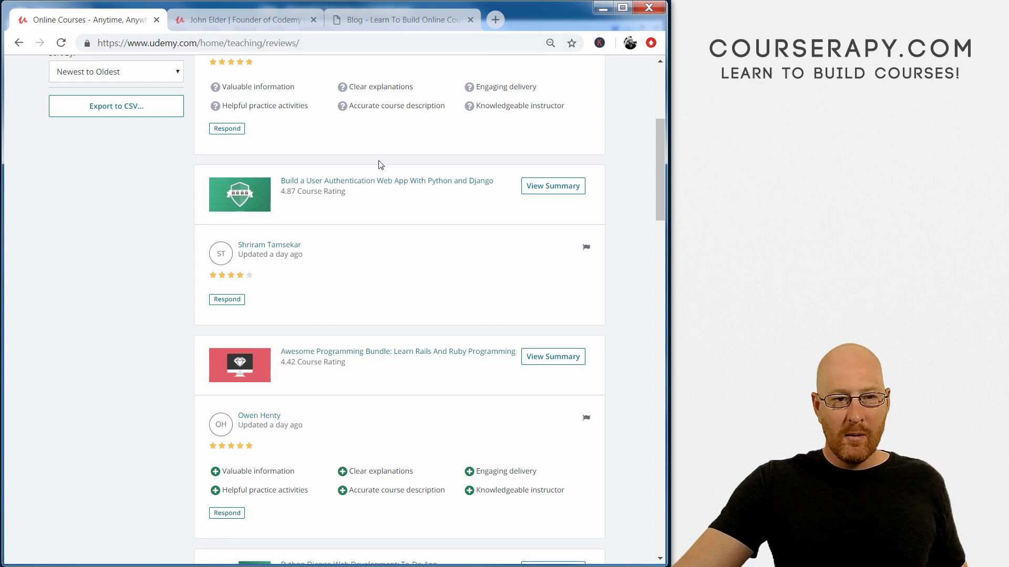
scroll(382, 166, "up", 5)
- Go from the Courserapy blog to the home page and back, then open Morning Course Report #101
left_click(371, 20)
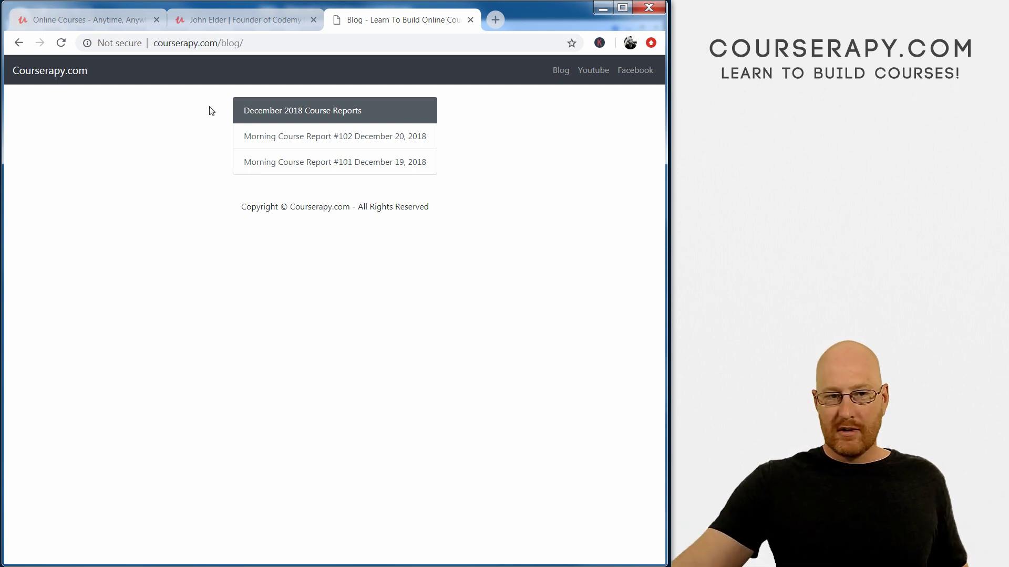
left_click(53, 72)
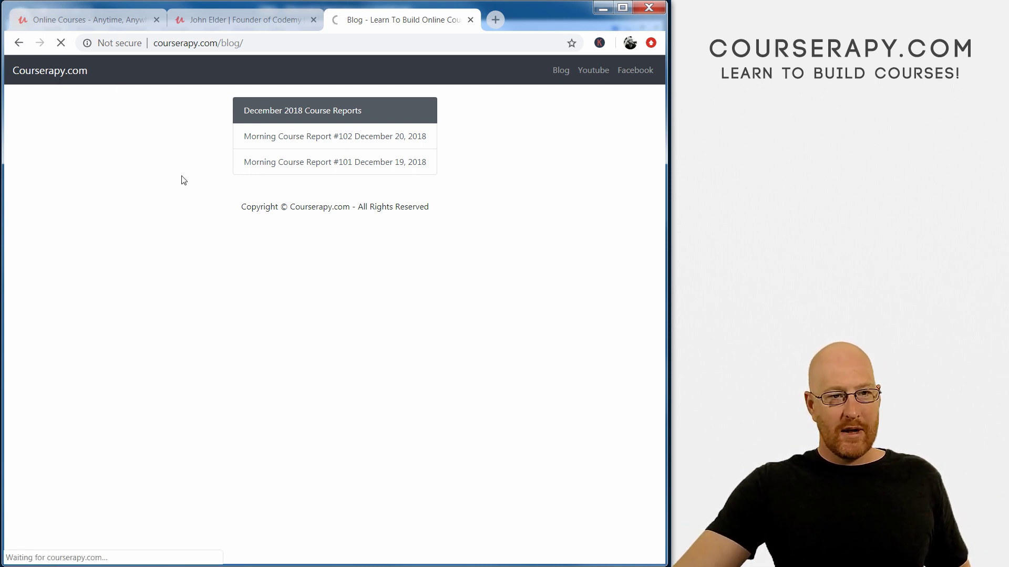
left_click(560, 70)
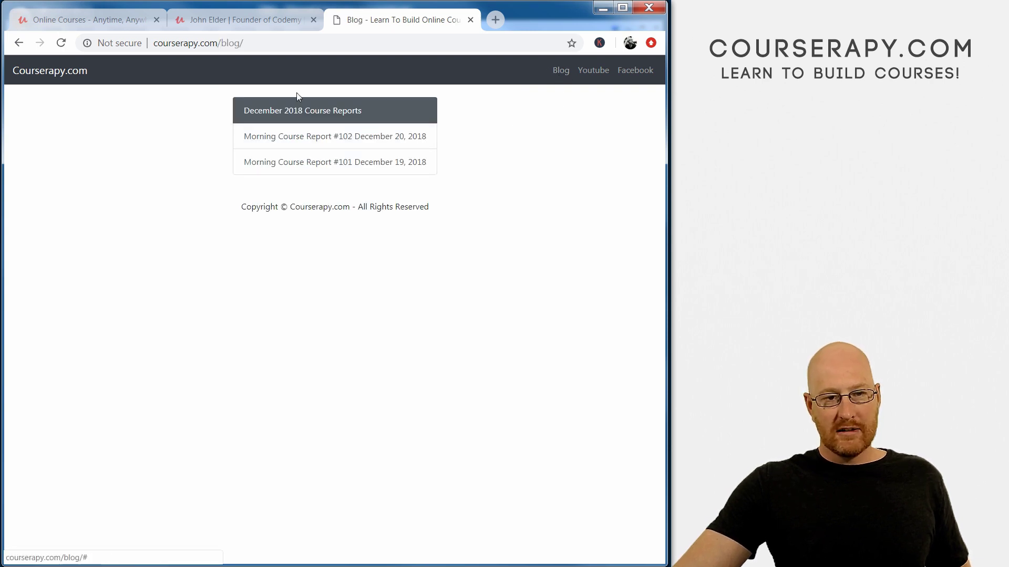
left_click(327, 167)
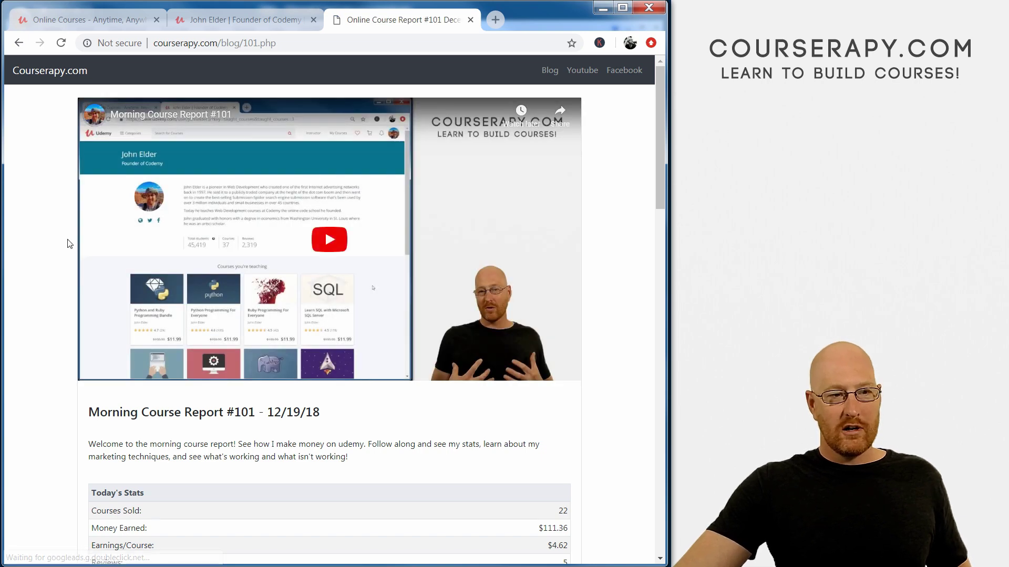
scroll(55, 366, "down", 2)
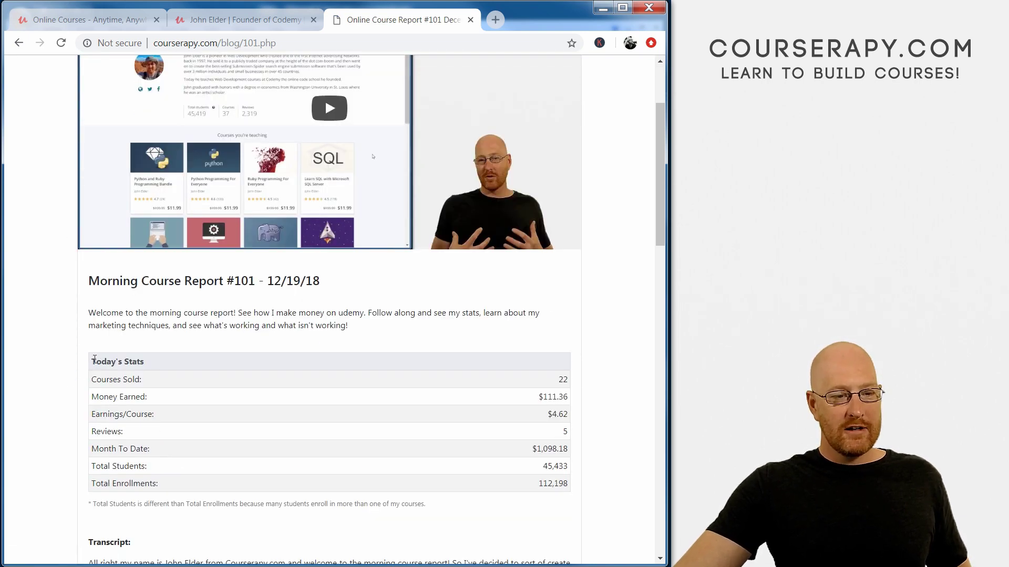
- Read through the report's Today's Stats table and the transcript's opening paragraph
left_click_drag(93, 359, 573, 484)
left_click(573, 485)
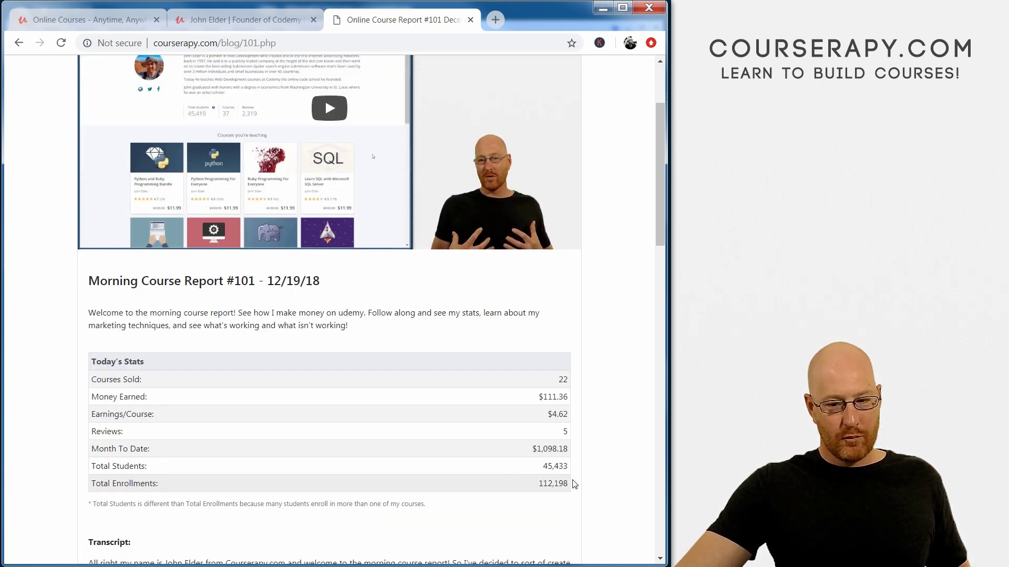
scroll(580, 458, "down", 1)
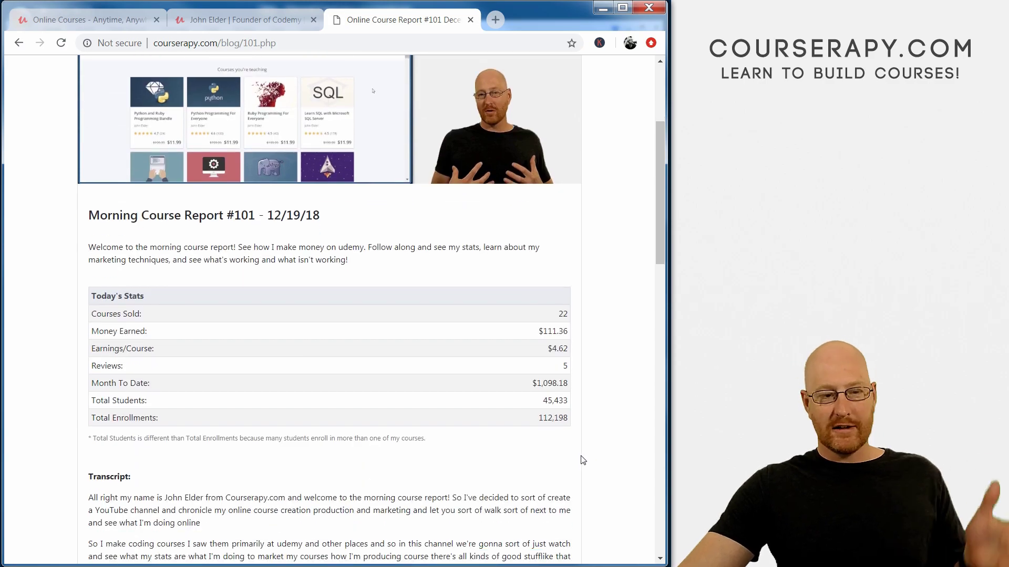
scroll(242, 373, "down", 2)
left_click_drag(88, 344, 200, 392)
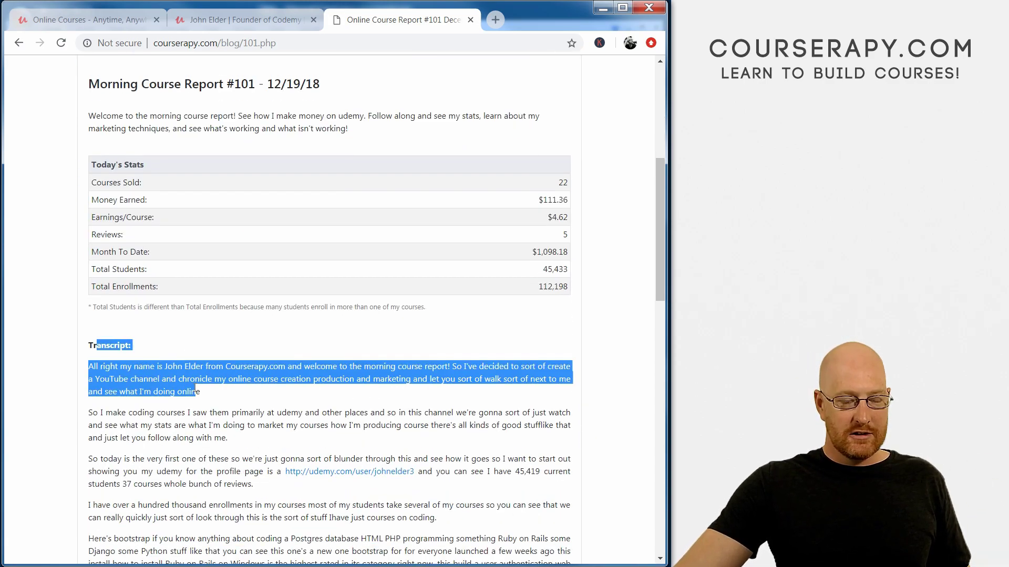
scroll(315, 355, "down", 5)
scroll(315, 355, "down", 8)
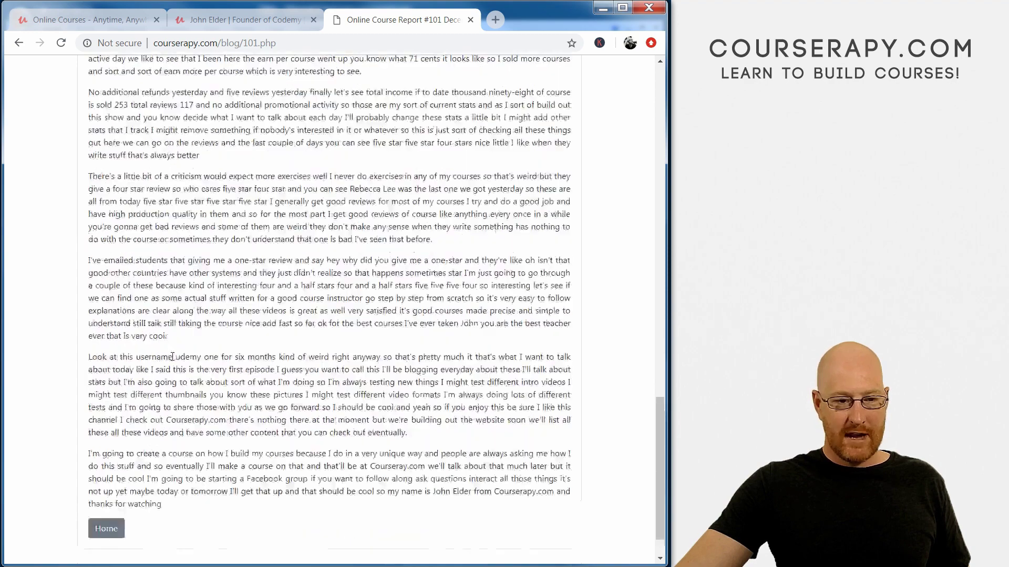
scroll(316, 356, "up", 5)
scroll(316, 355, "up", 10)
left_click(63, 279)
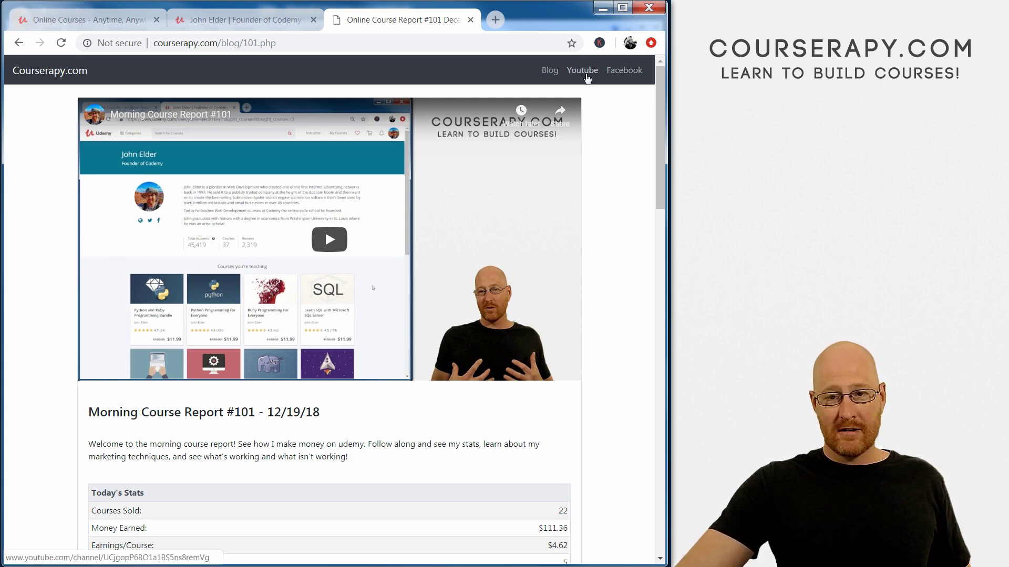
- Open the John Elder YouTube channel and pause its autoplaying welcome video
left_click(582, 70)
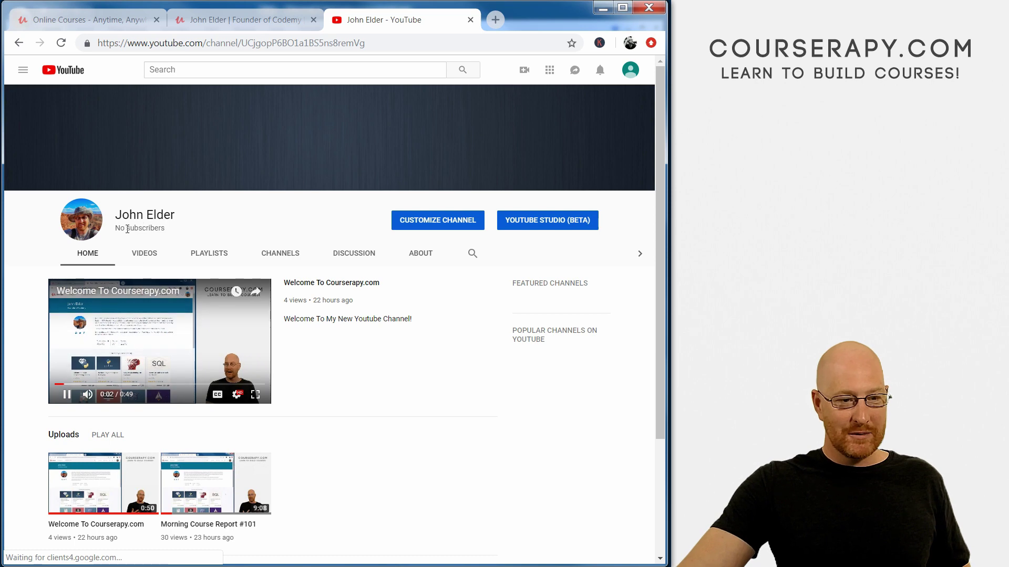
left_click(70, 394)
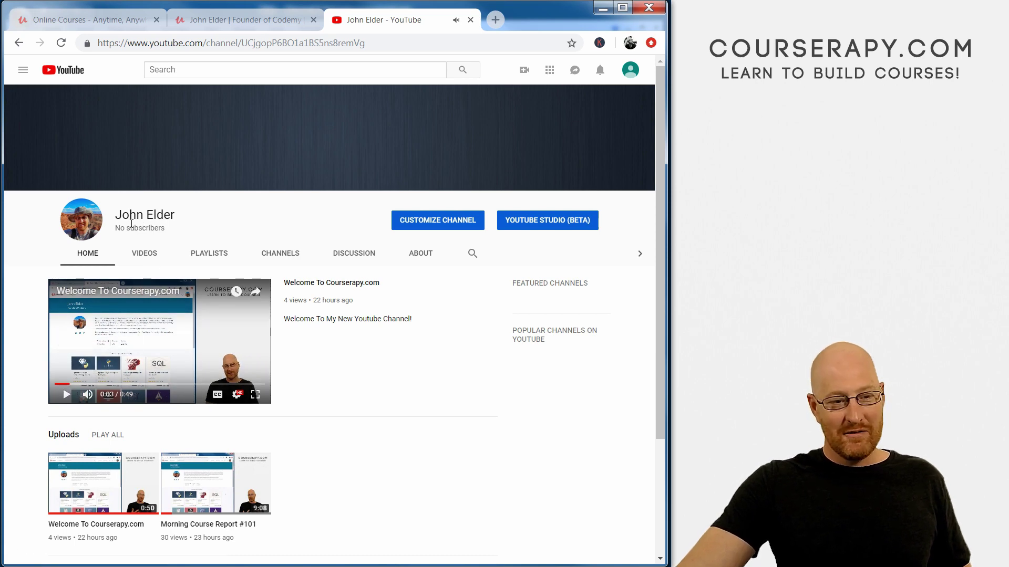